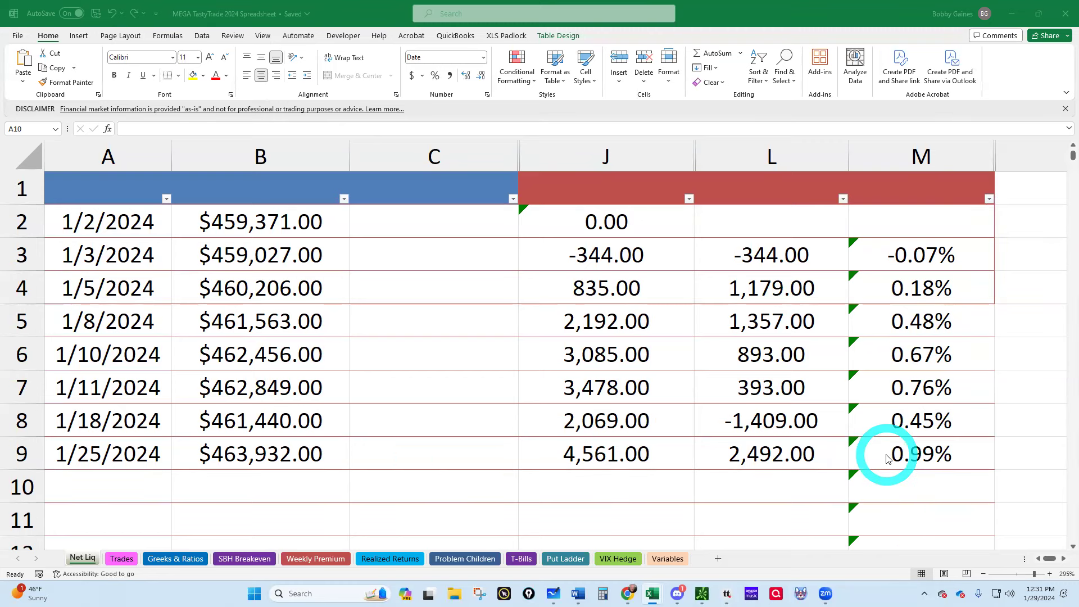
Enter the date 1/29/2024 in the first empty row of the Net Liq sheet.
click(82, 485)
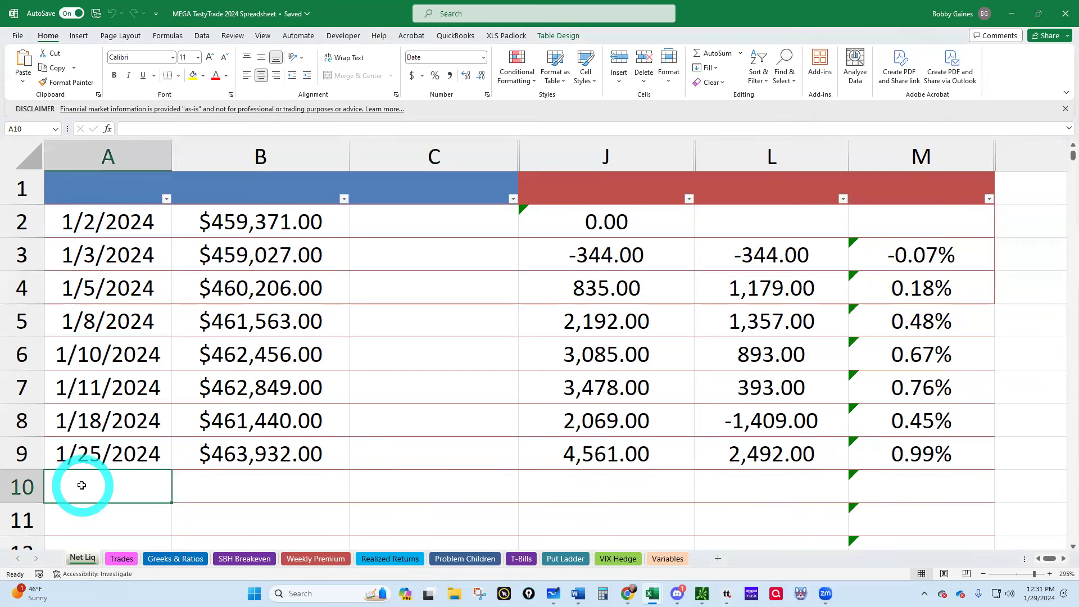
text(1/2)
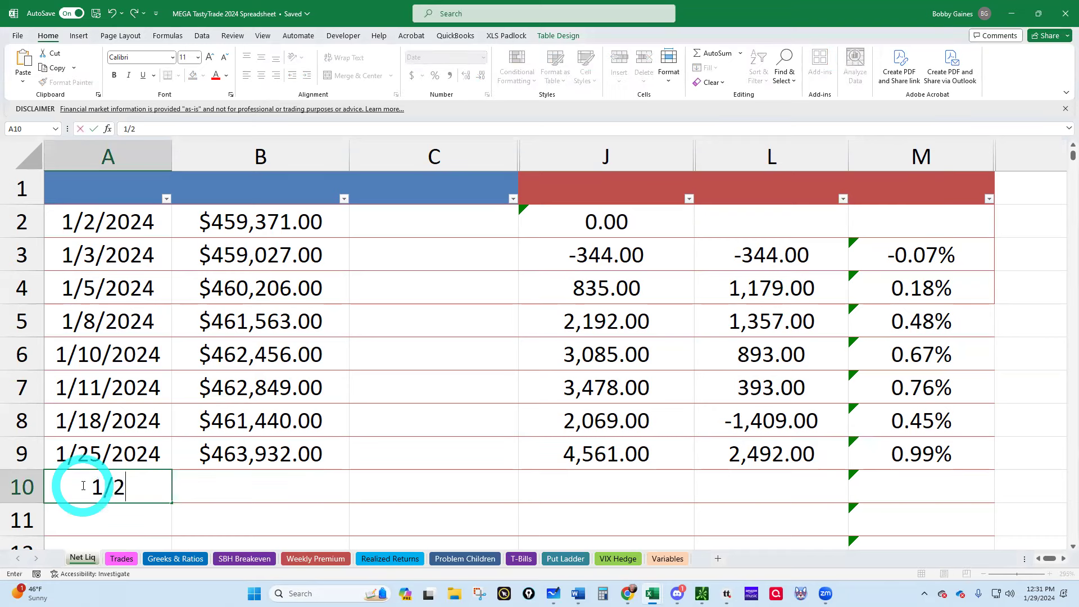
text(9/2024)
key(Return)
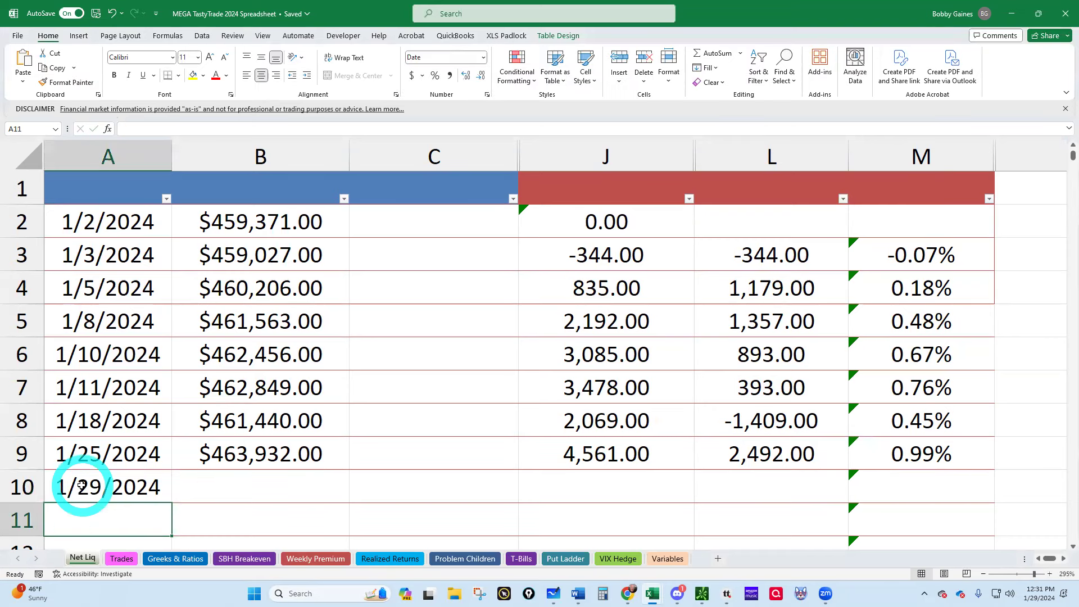
Look up the MEGA IRA account's net liq on the tastytrade website and enter 464542 in column B beside 1/29/2024 in the spreadsheet.
click(627, 594)
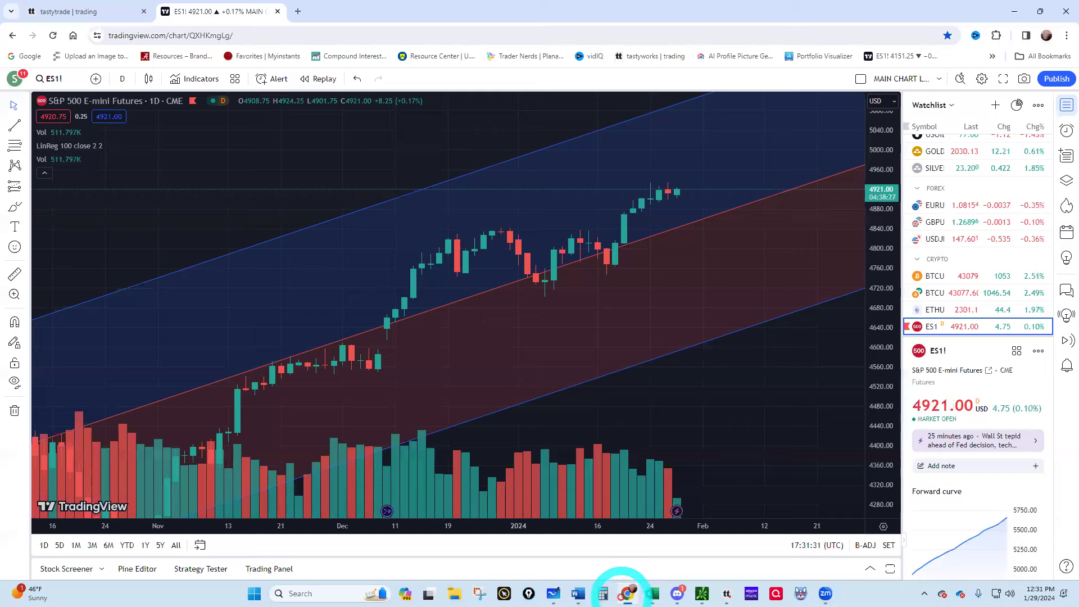
click(57, 12)
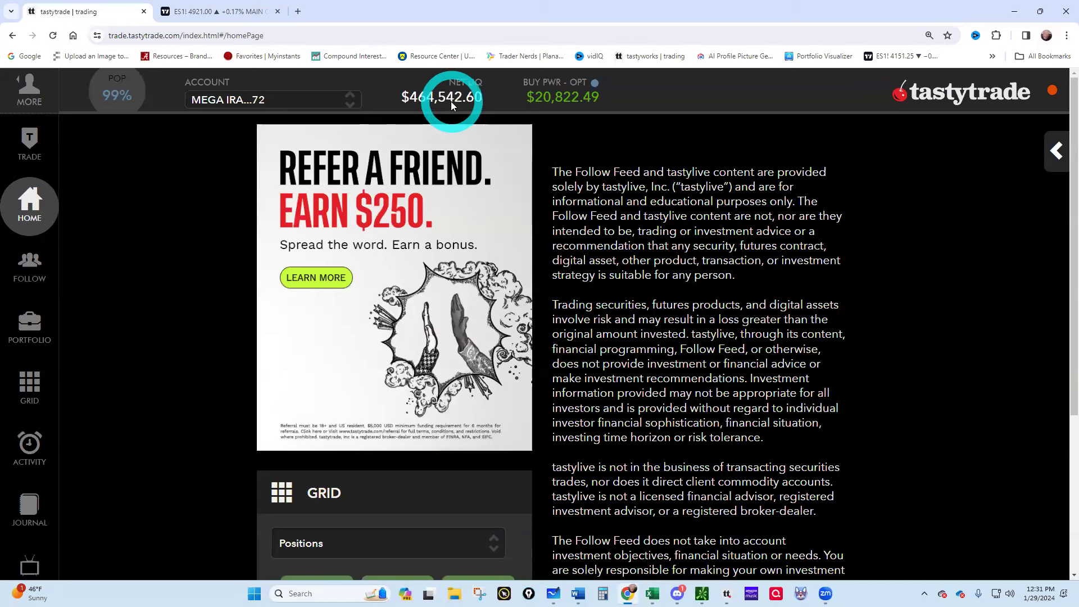
mouse_move(653, 594)
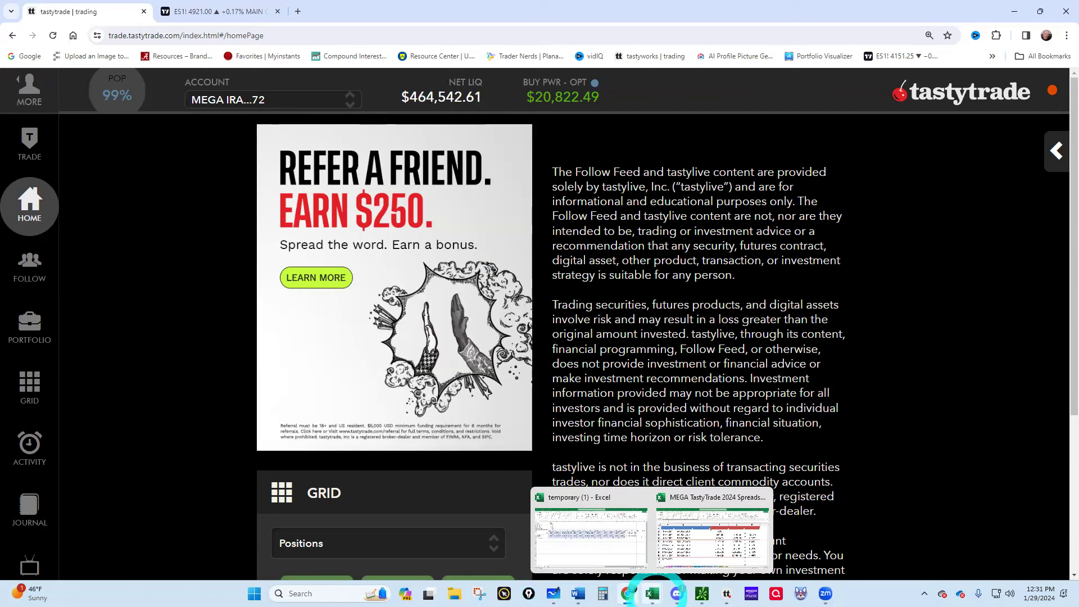
click(697, 537)
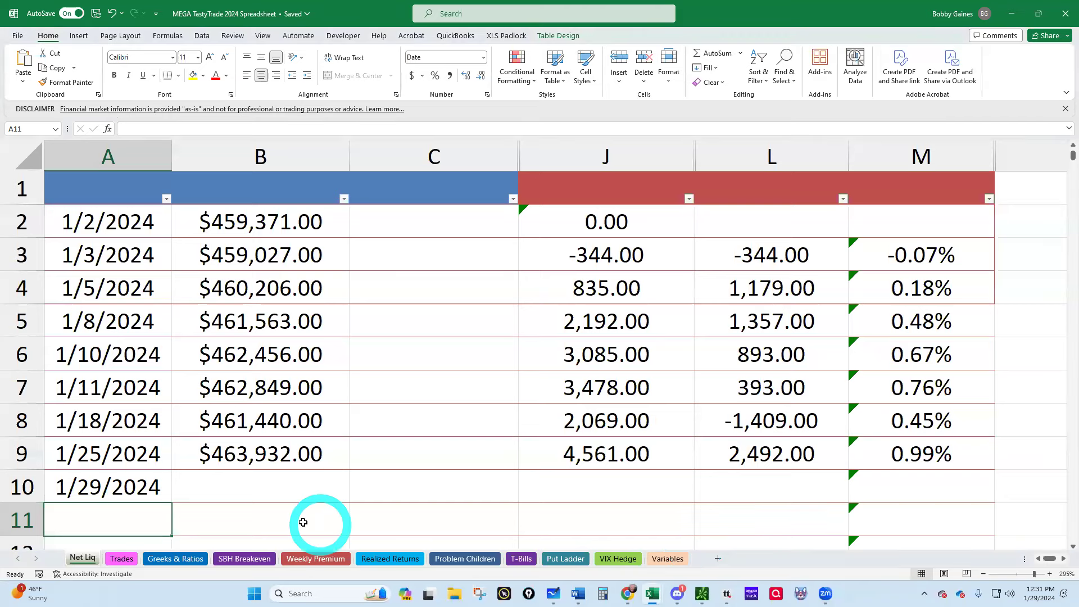
click(228, 484)
text(464542)
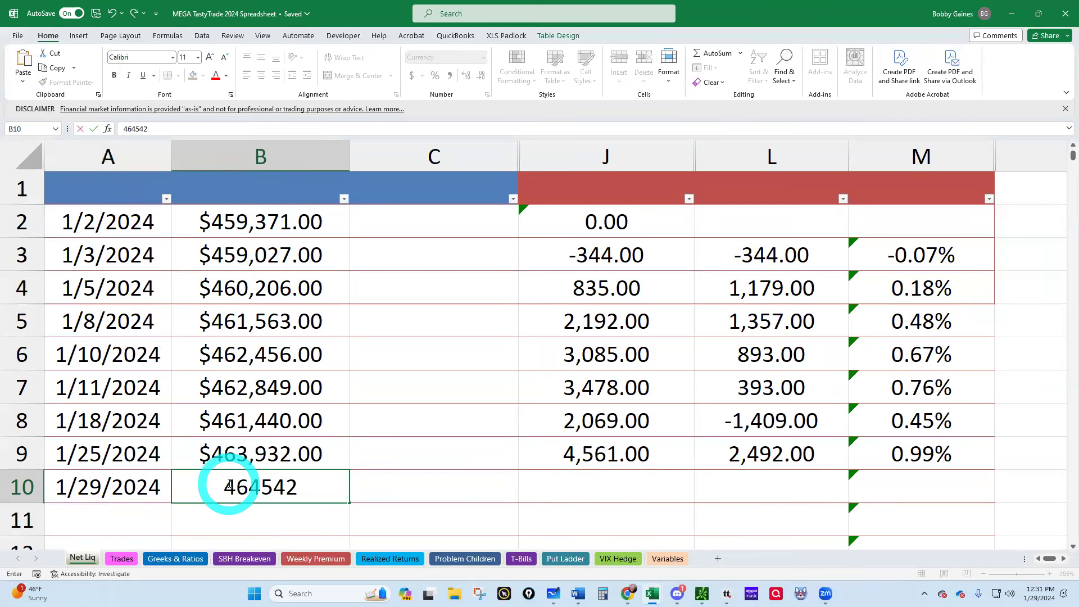
key(Return)
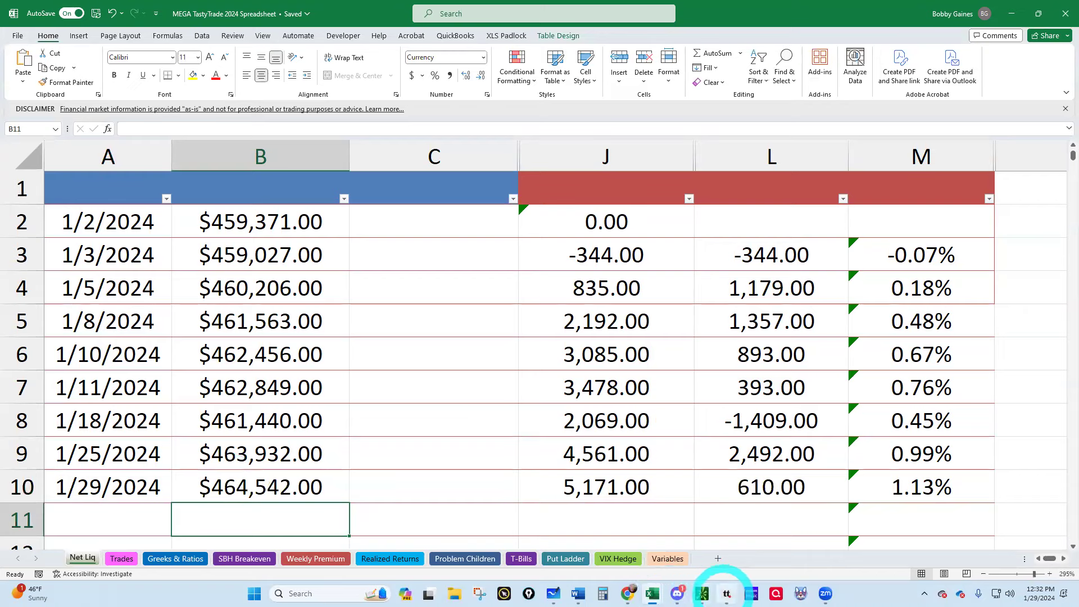
Review the weekly tranche schedule in the temporary (1) workbook and view the Realized Returns sheet of the MEGA TastyTrade 2024 workbook.
mouse_move(651, 594)
click(579, 540)
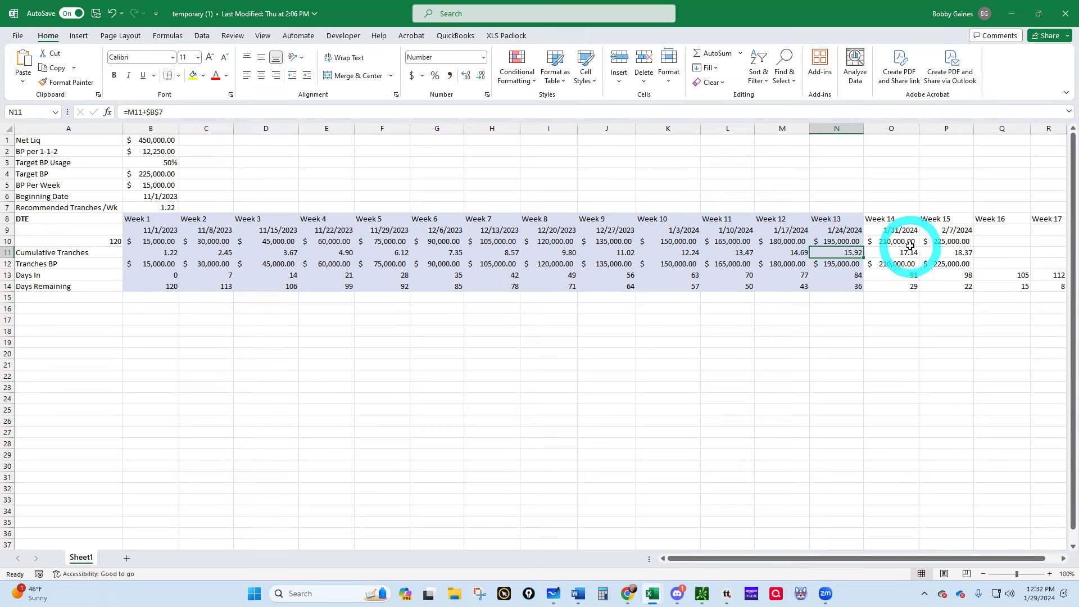
mouse_move(701, 593)
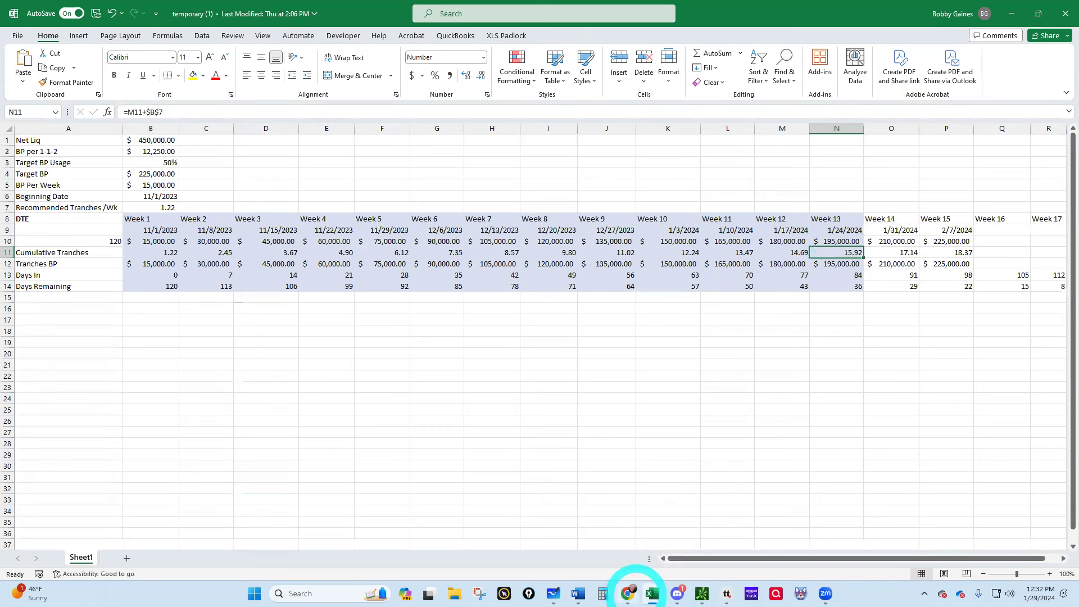
mouse_move(651, 595)
click(691, 549)
click(388, 558)
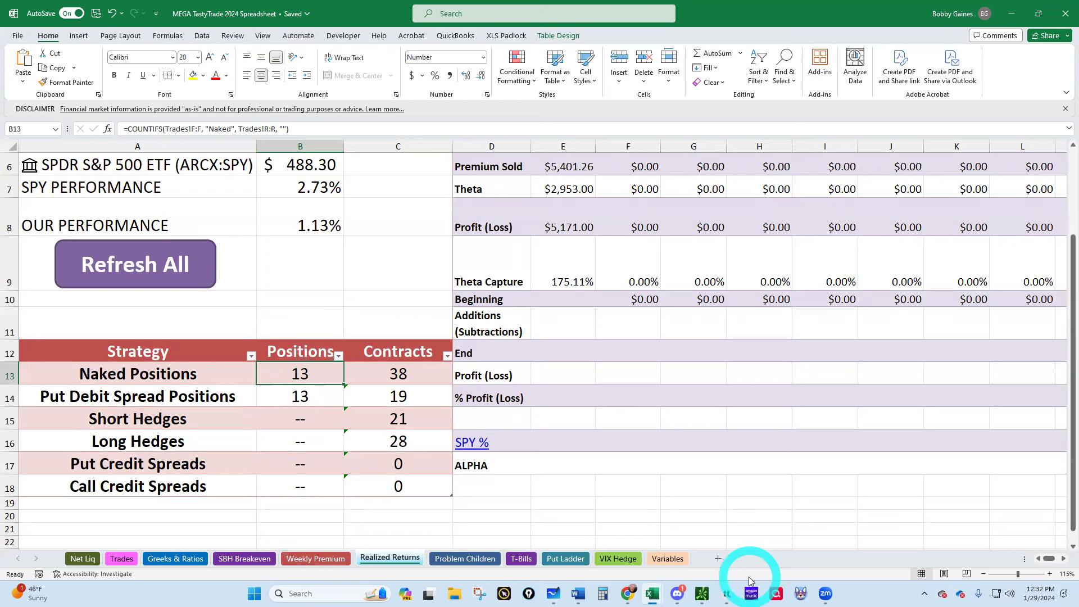
Check delta and theta in the tastytrade desktop platform and enter SPY β Deltas 331 and Theta 381 for 1/29/2024 on Greeks & Ratios.
click(172, 560)
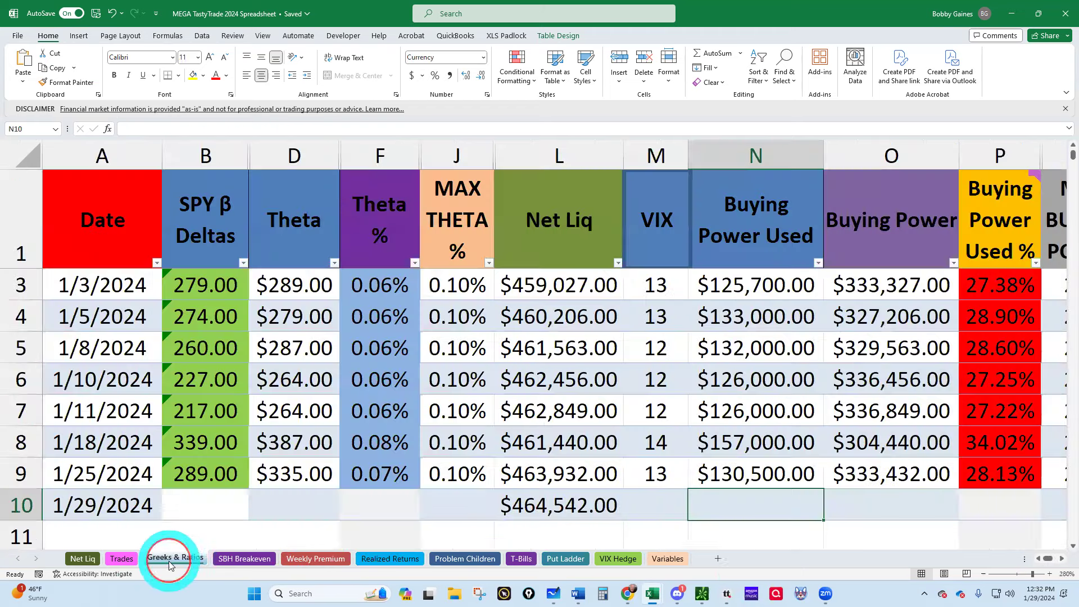
click(727, 593)
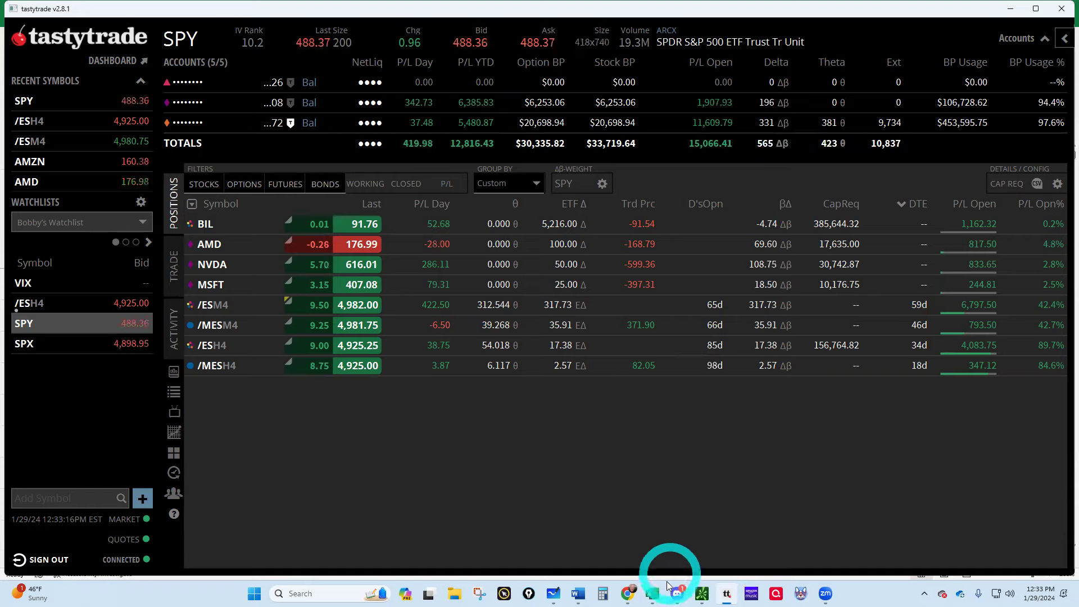
mouse_move(653, 591)
click(708, 523)
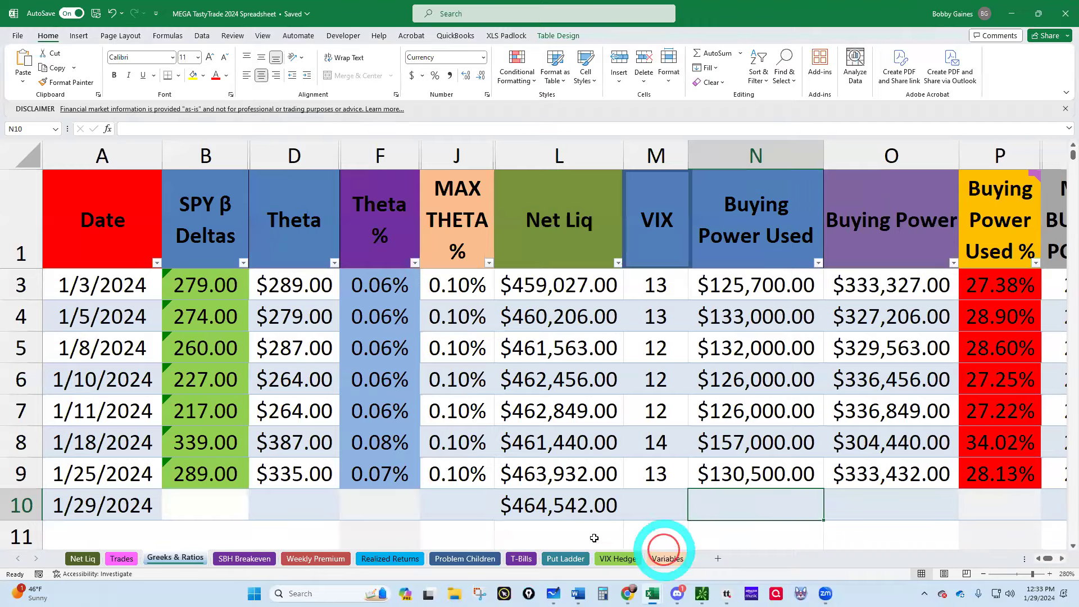
click(208, 506)
text(331)
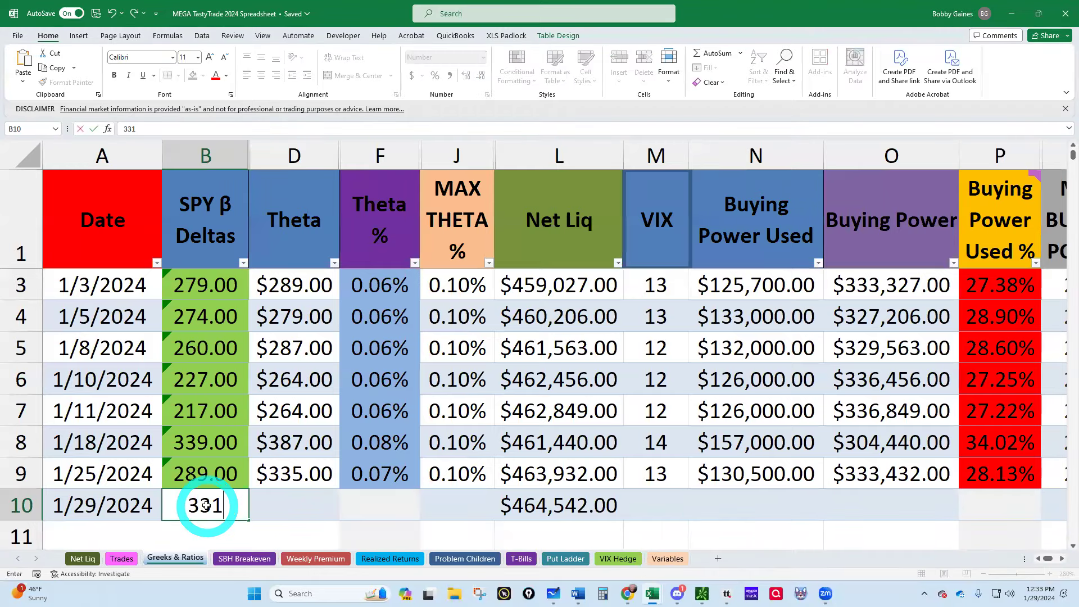
key(Tab)
text(381)
key(Return)
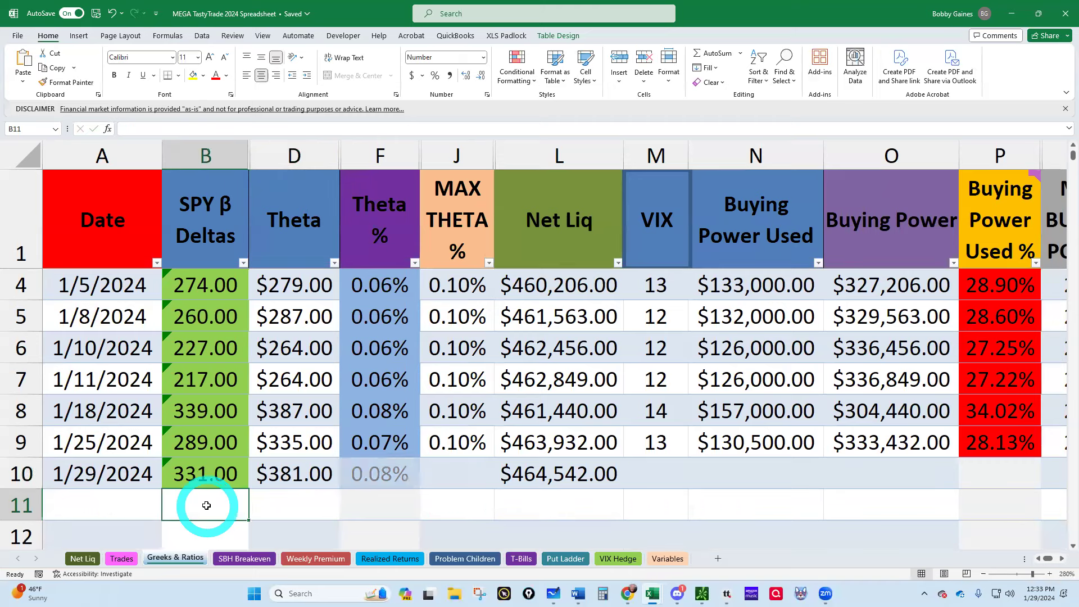
Enter 13 as the VIX value for 1/29/2024 on the Greeks & Ratios sheet.
click(652, 472)
text(13)
key(Return)
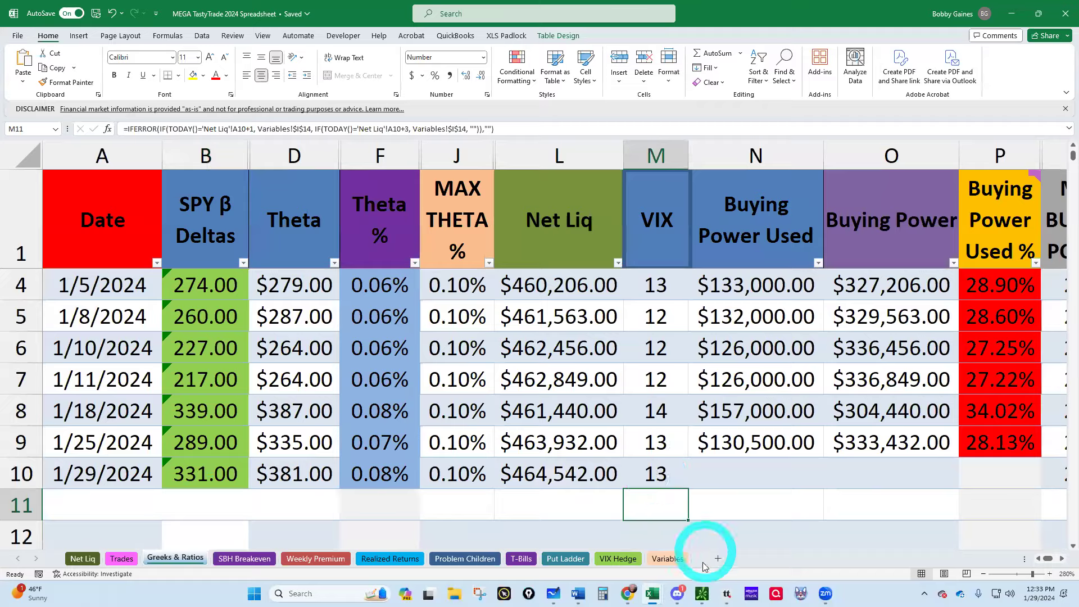
Check the MEGA IRA's /ES capital requirement in the tastytrade desktop platform and enter 147,100 as Buying Power Used for 1/29/2024 in the spreadsheet.
mouse_move(727, 593)
click(631, 518)
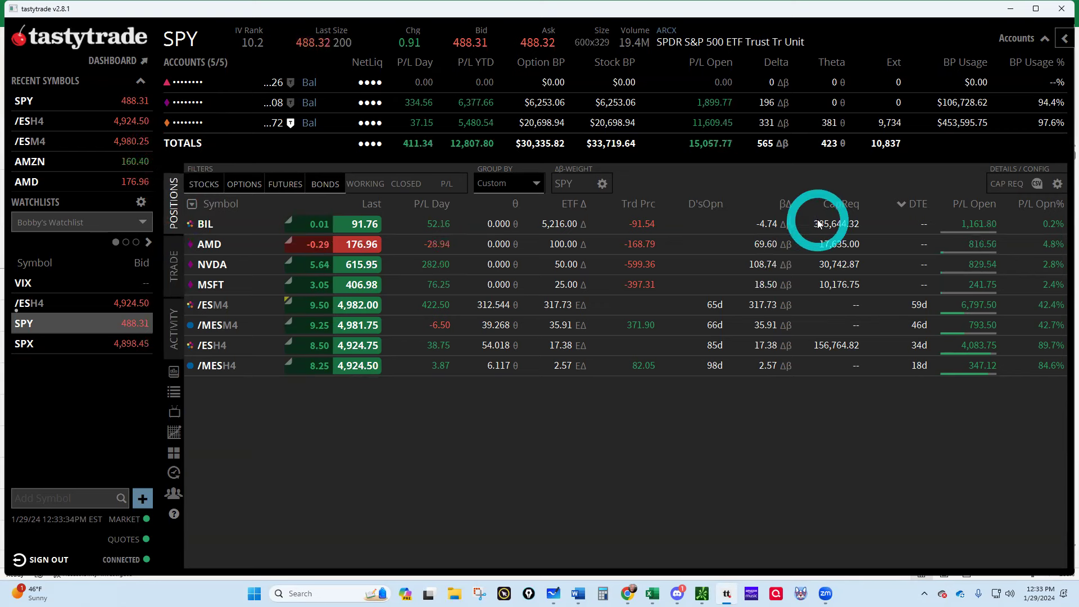
click(254, 124)
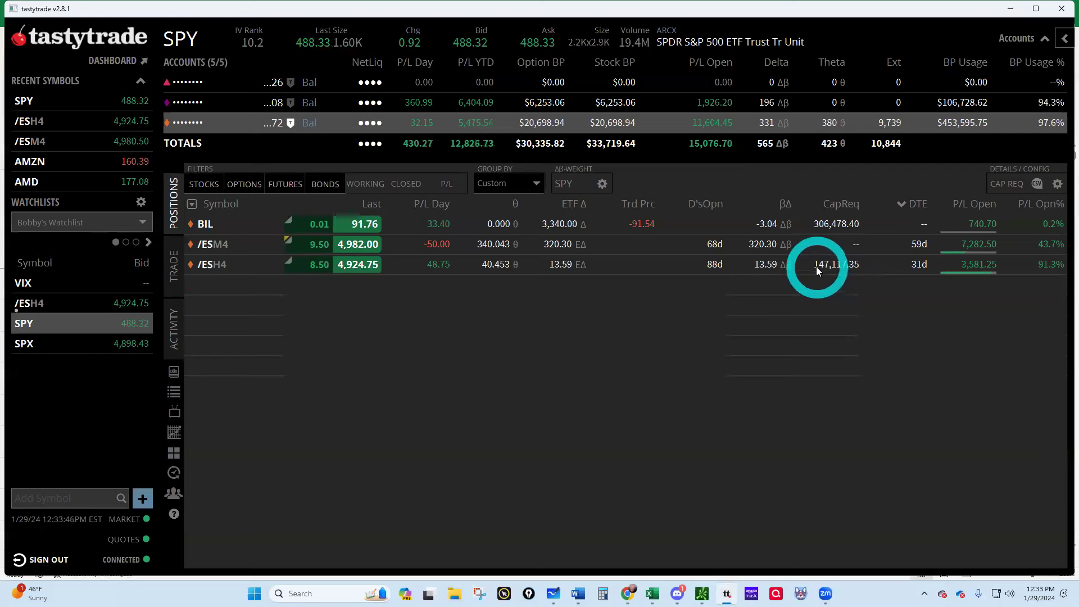
mouse_move(651, 589)
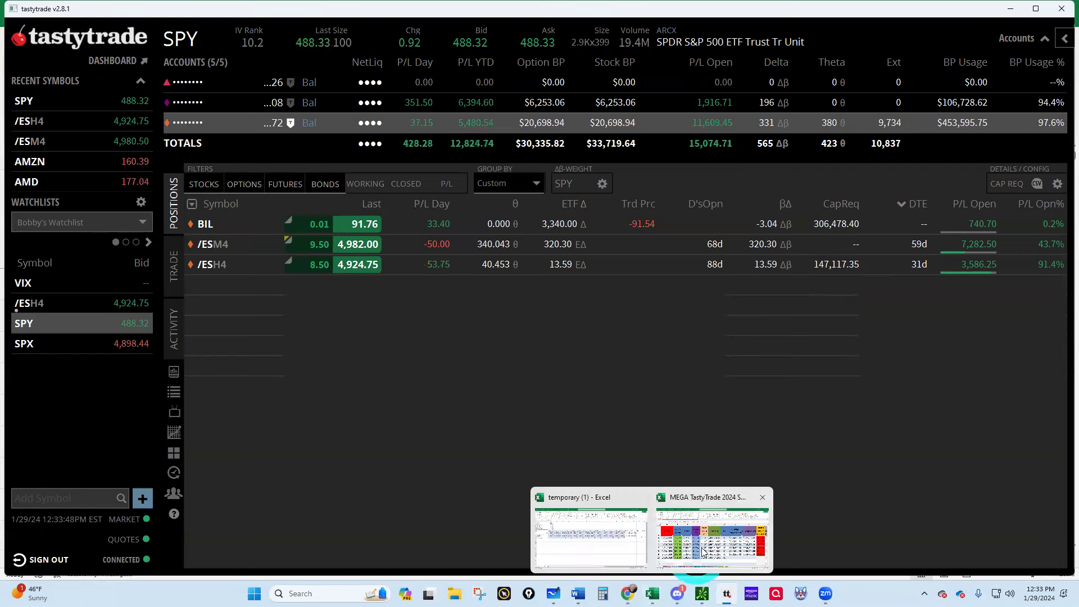
click(696, 539)
click(754, 465)
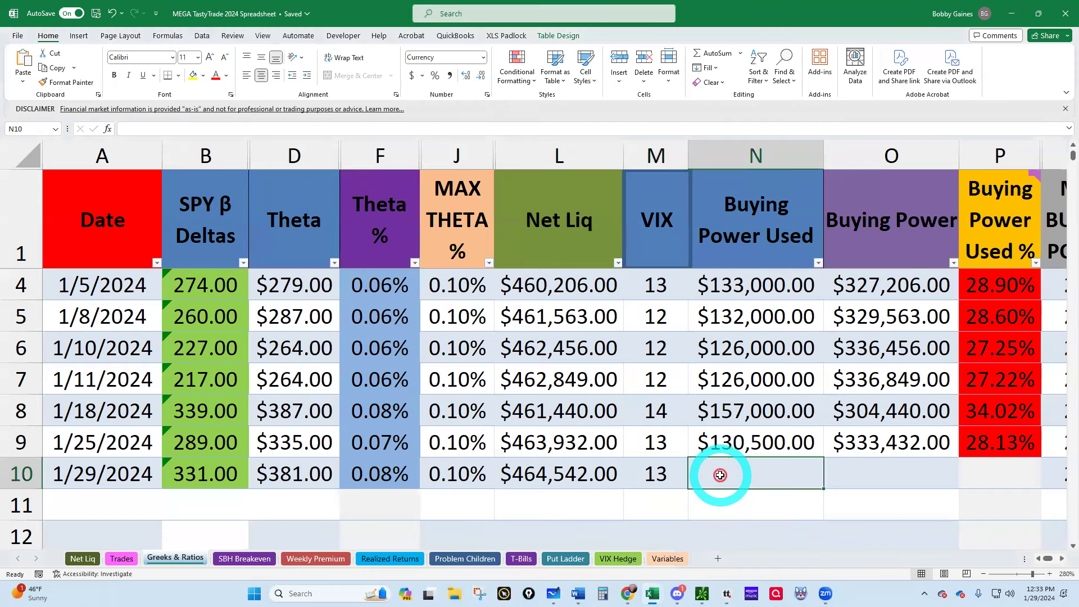
text(147,100)
key(Return)
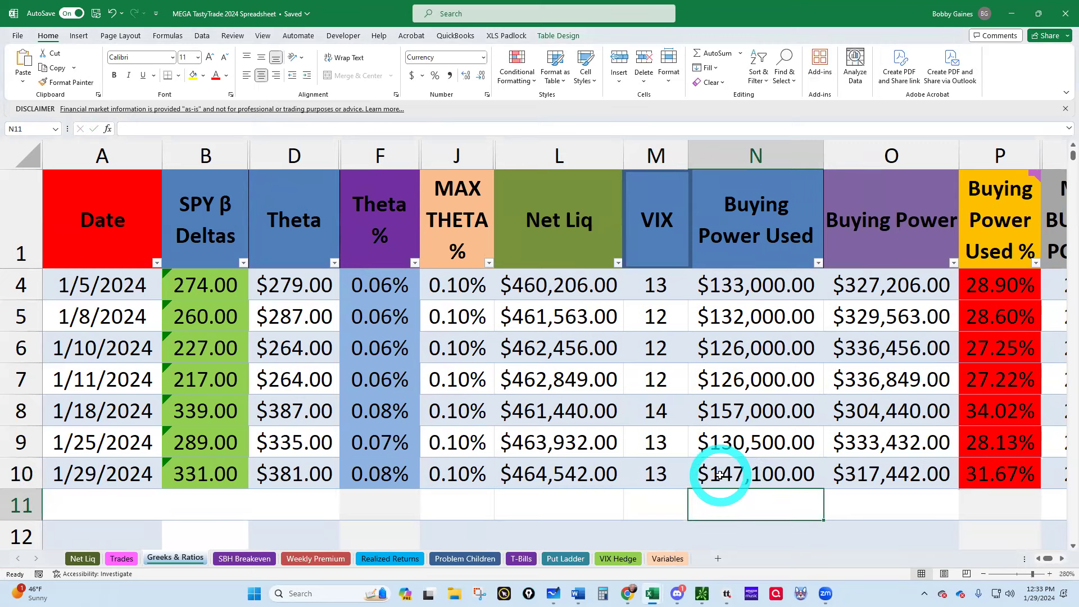
click(1062, 560)
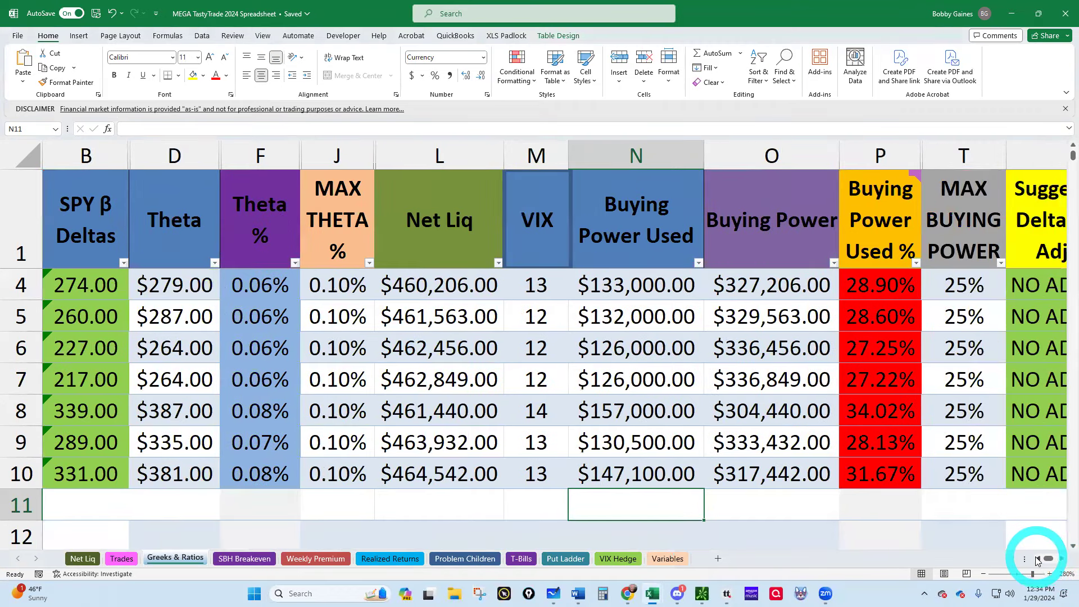
click(1037, 559)
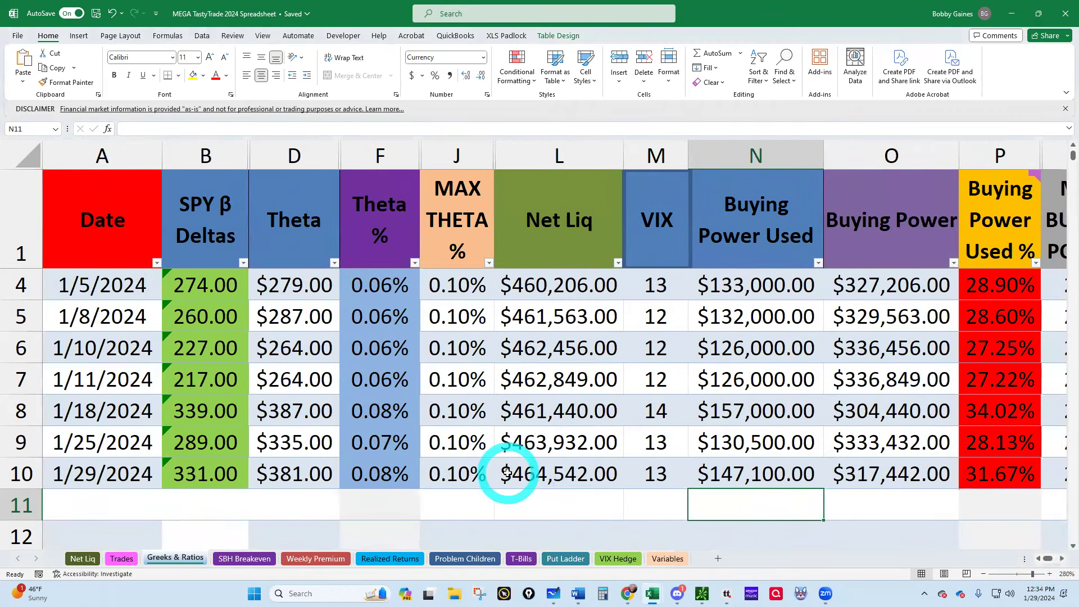
Review the open /ES positions on the Trades sheet, including their DTE and days left in trade.
click(122, 558)
scroll(443, 420, up, 7)
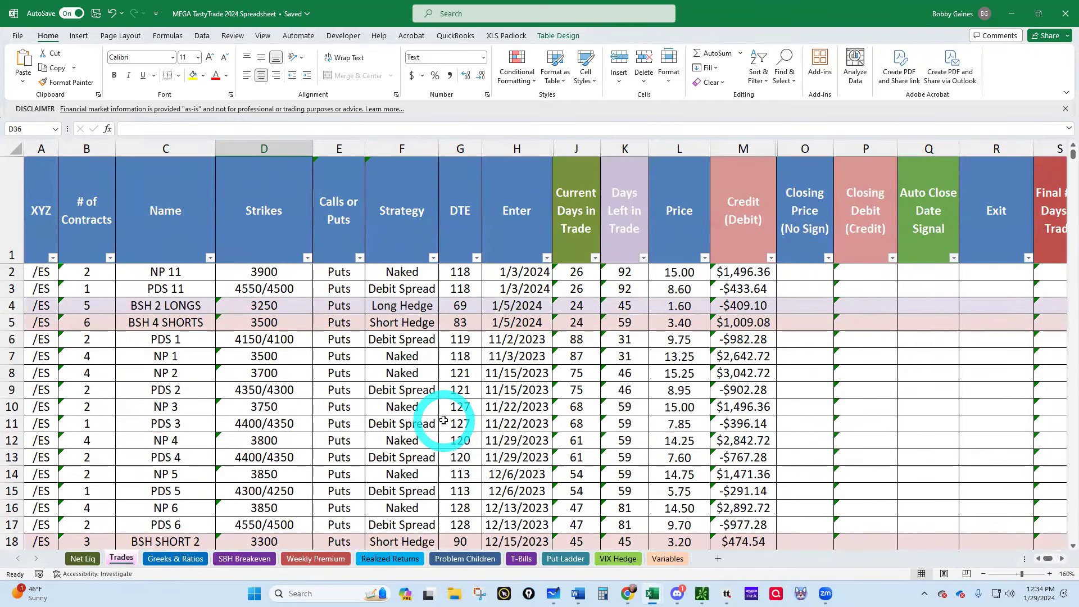
scroll(465, 300, down, 2)
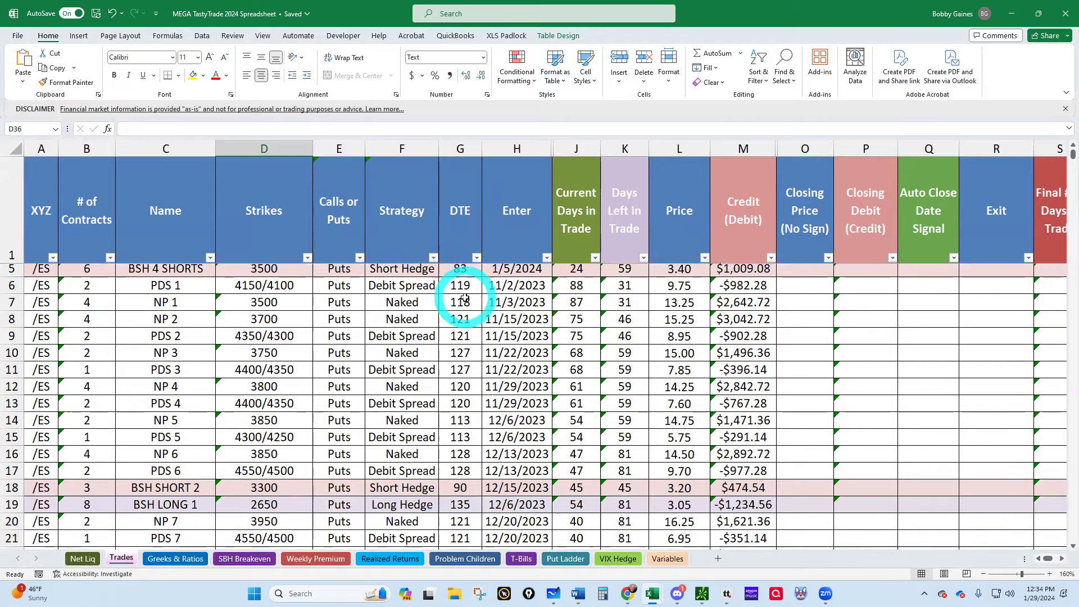
scroll(465, 301, down, 7)
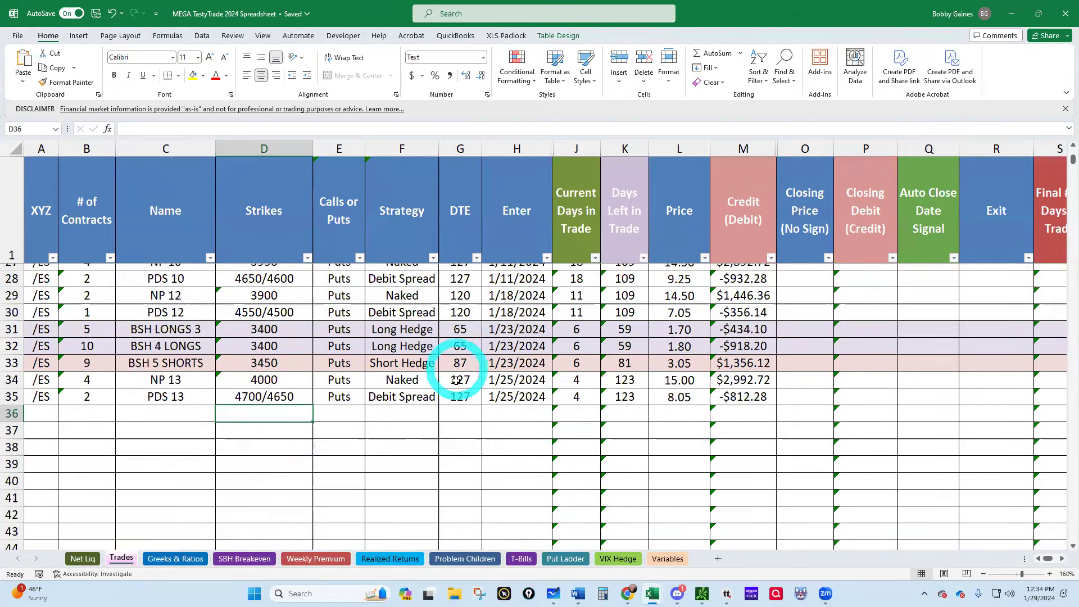
scroll(457, 448, up, 7)
scroll(456, 384, up, 2)
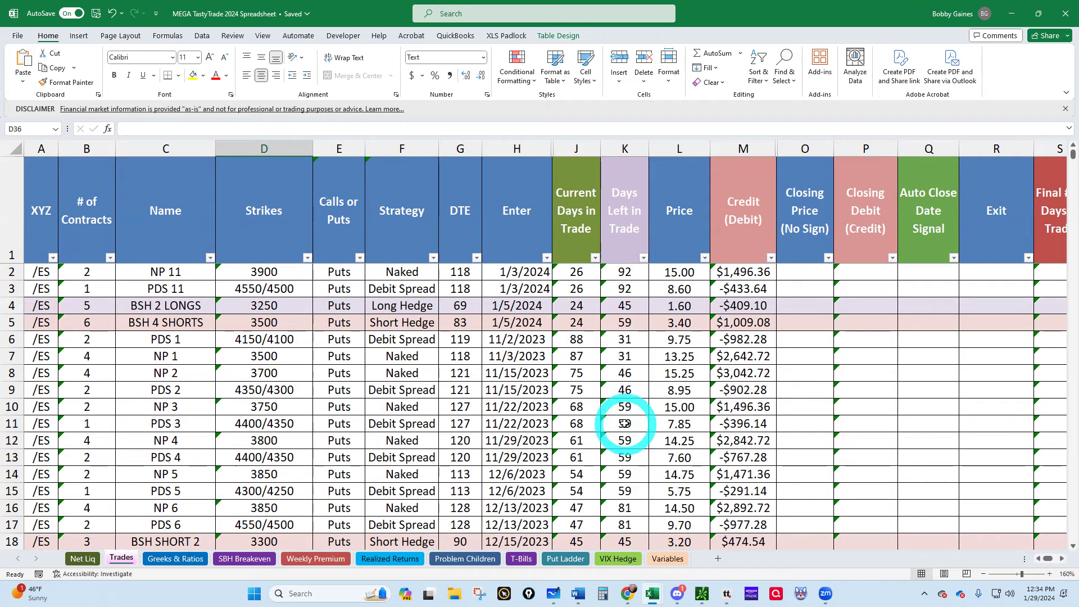
scroll(626, 427, down, 6)
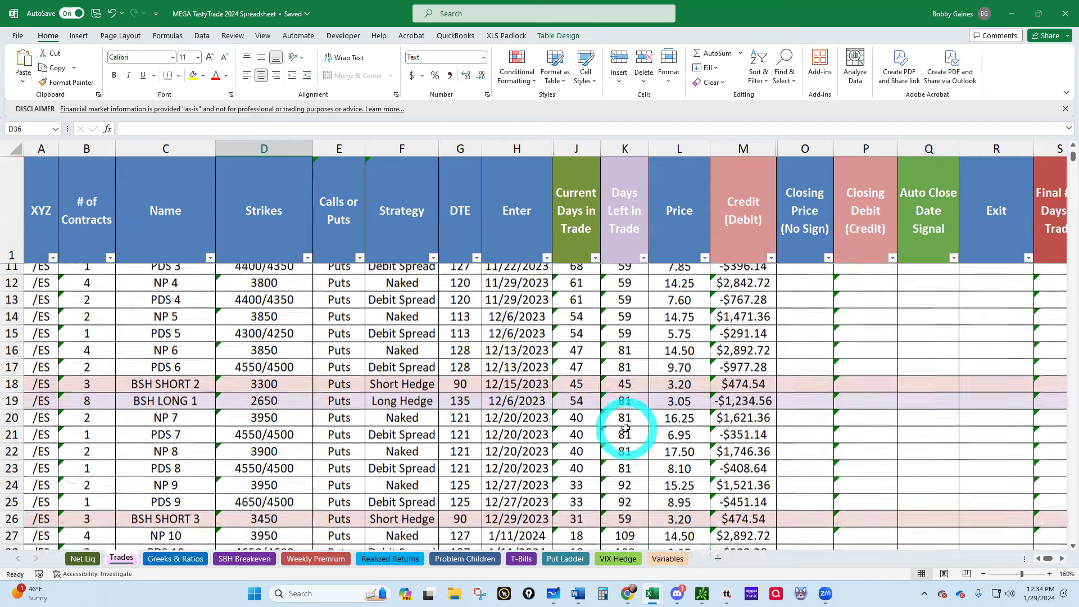
scroll(625, 428, up, 6)
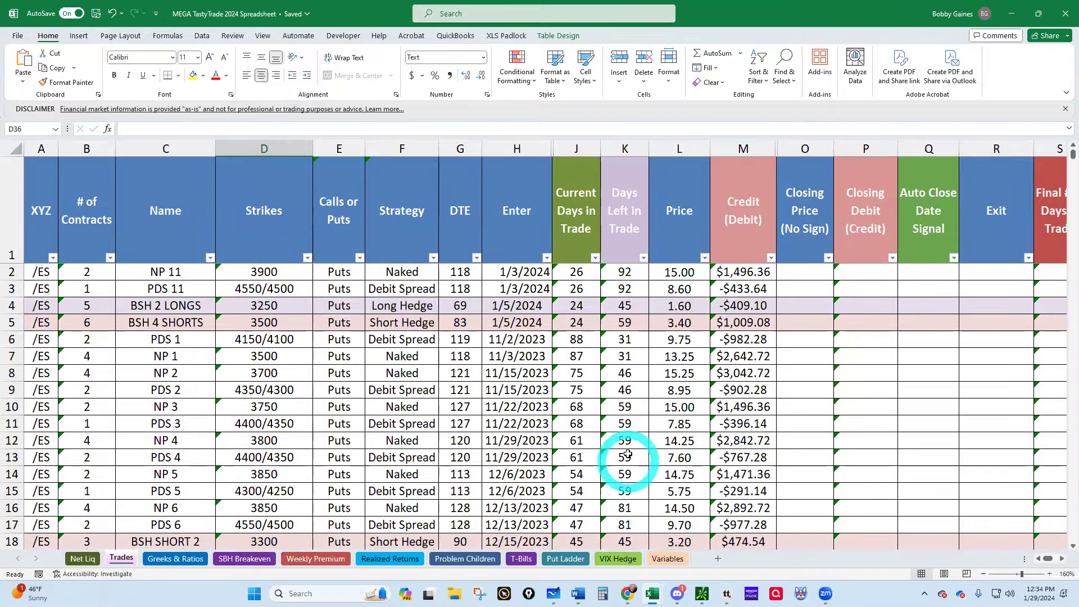
Select the entire row of the NP 3 trade on the Trades sheet to examine it at a larger size.
click(621, 407)
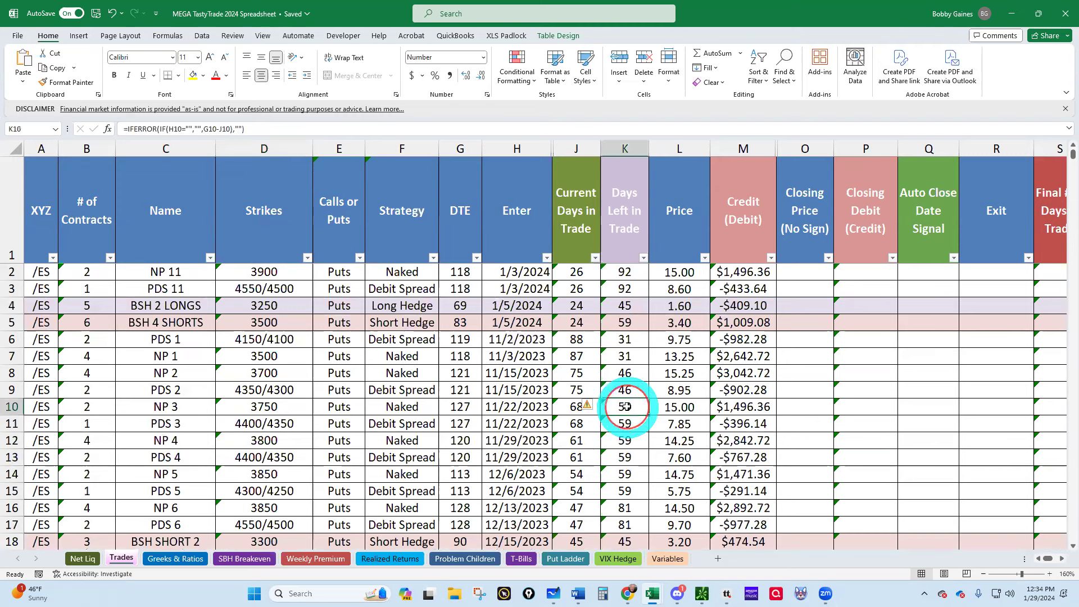
click(155, 412)
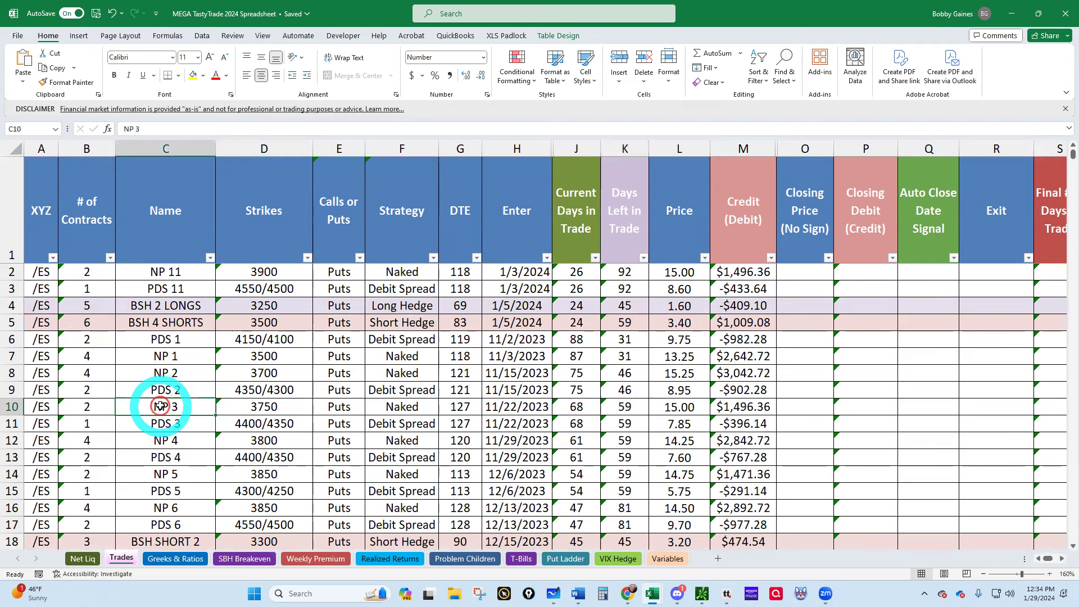
click(11, 406)
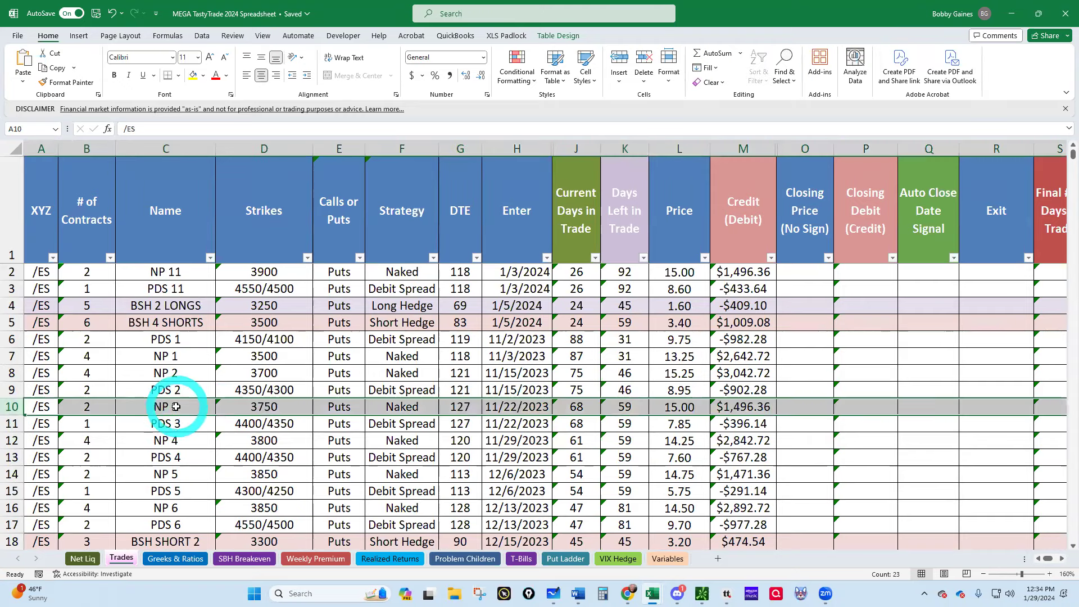
scroll(425, 465, up, 1)
scroll(425, 465, up, 1)
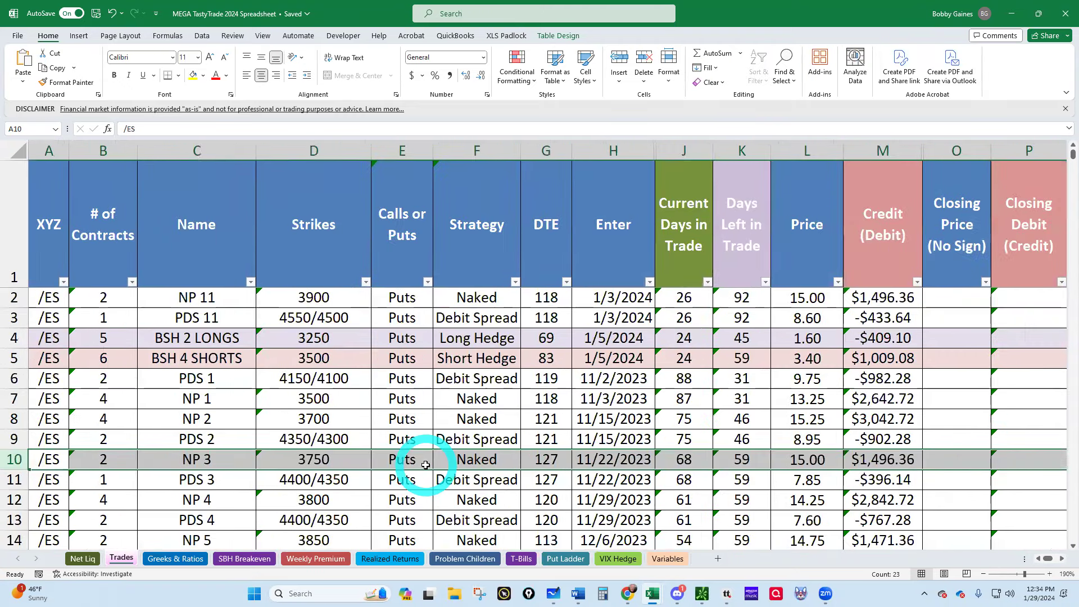
Switch to tastytrade, expand the /ESM4 positions, and cross-check the NP 3 trade against the Trades sheet.
scroll(549, 470, down, 2)
scroll(552, 480, up, 2)
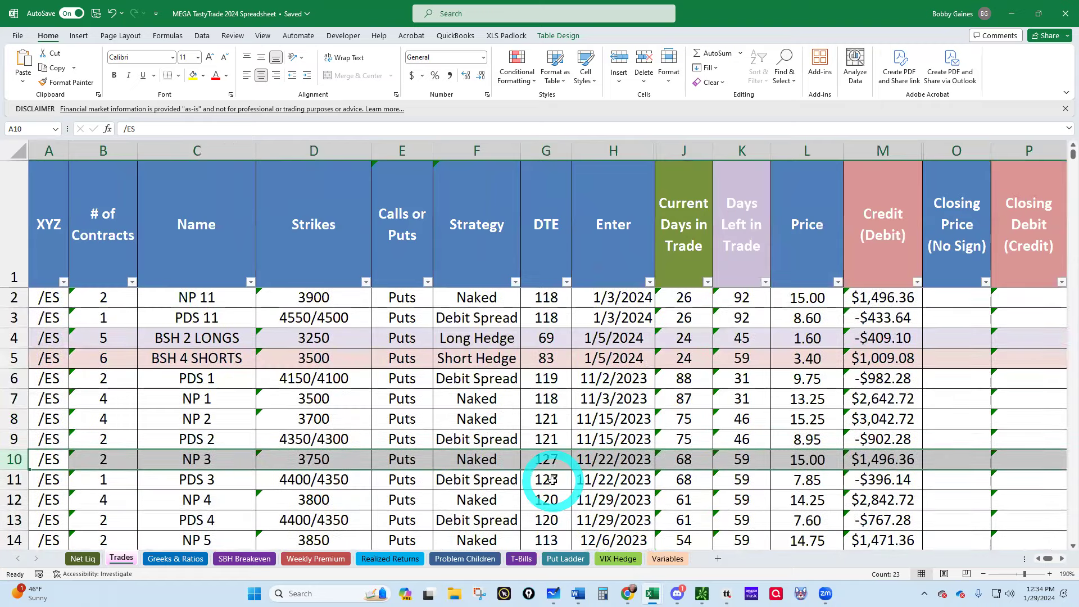
scroll(552, 479, down, 2)
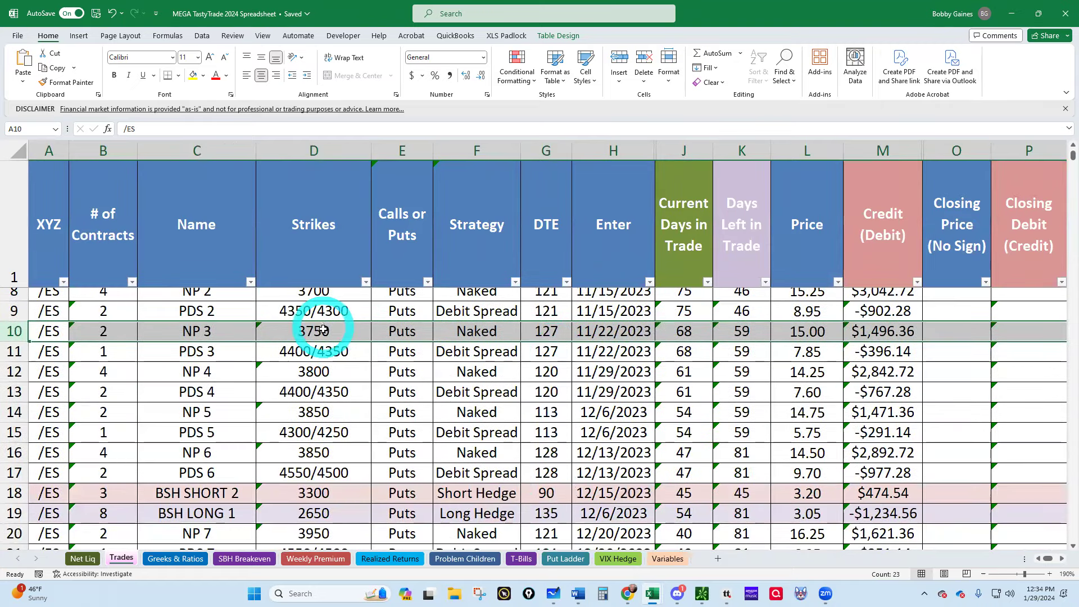
click(727, 593)
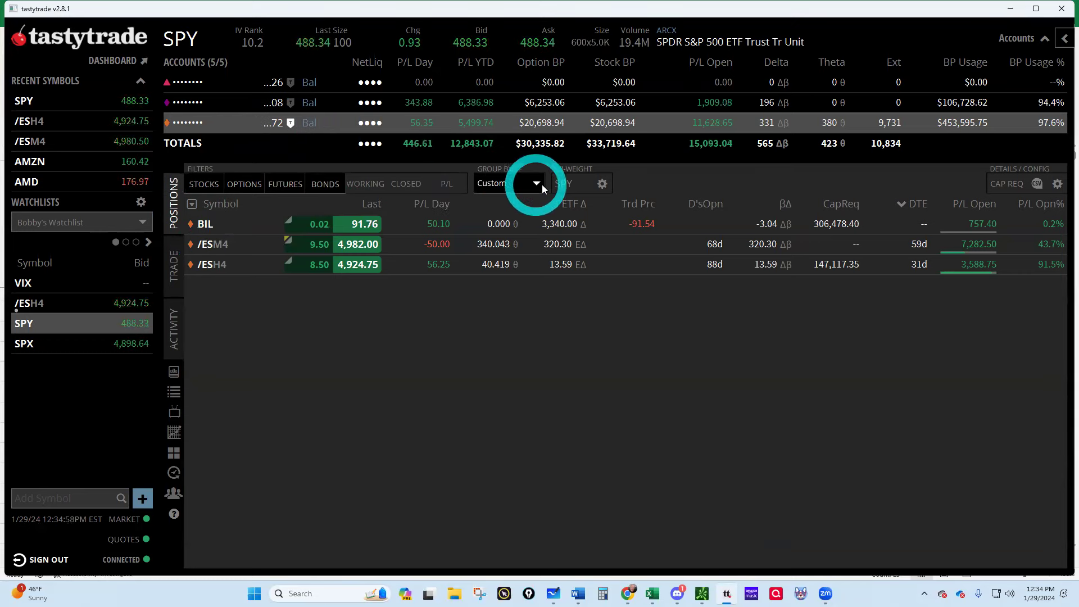
click(211, 245)
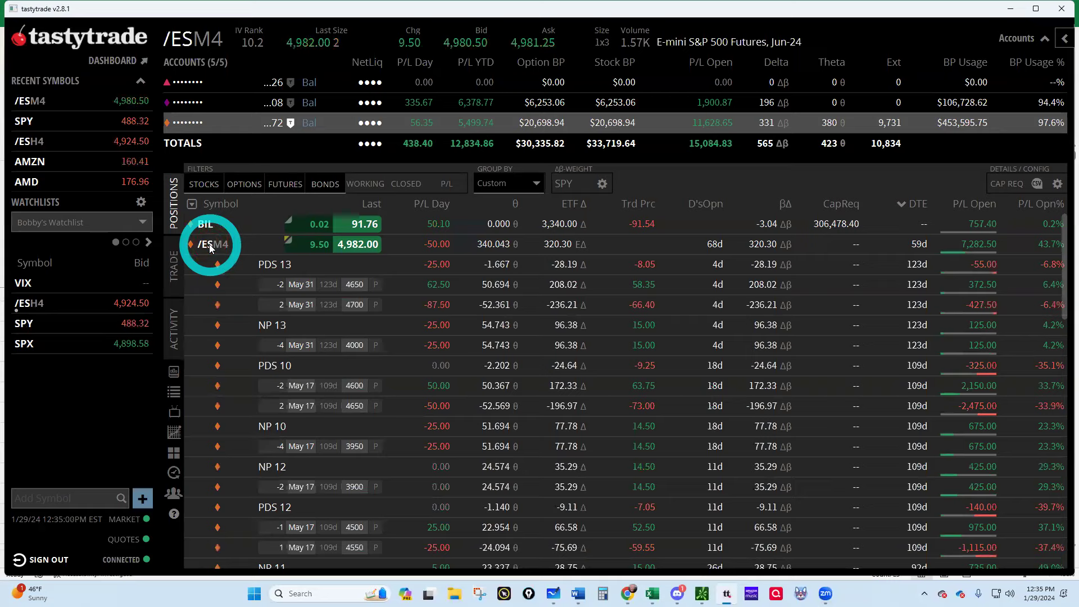
mouse_move(652, 593)
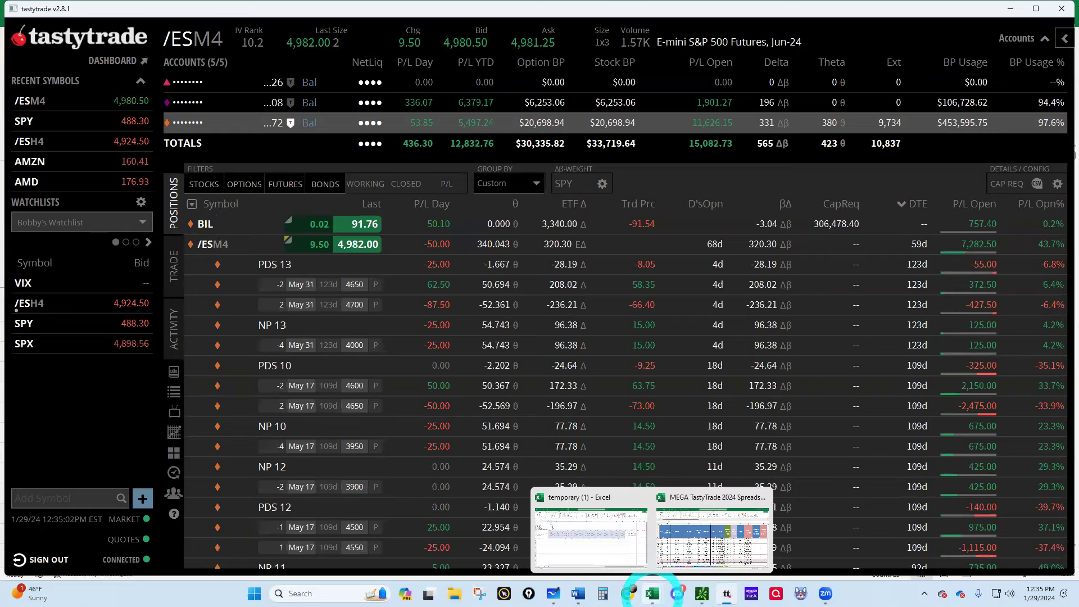
click(702, 539)
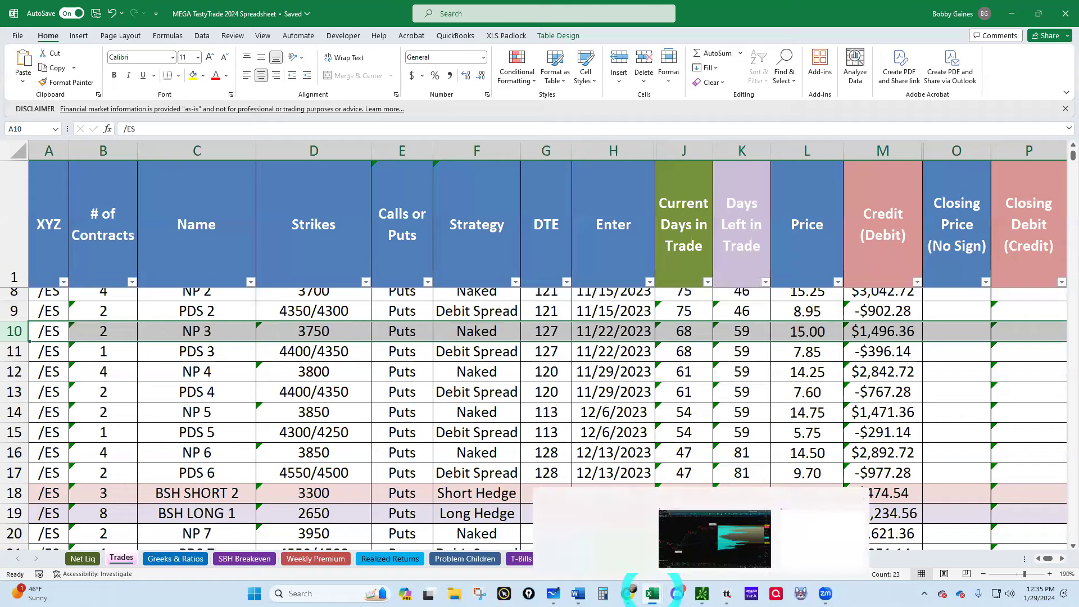
click(727, 591)
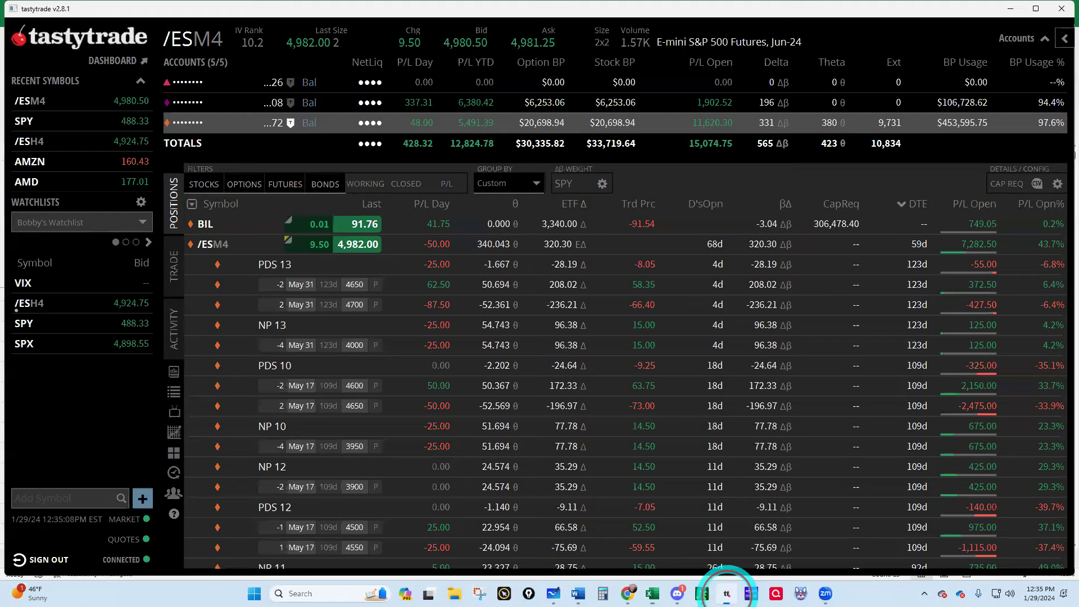
Review the open /ESM4 and /ESH4 positions, including the expanded /ESH4 group, and locate NP 3.
scroll(410, 341, down, 1)
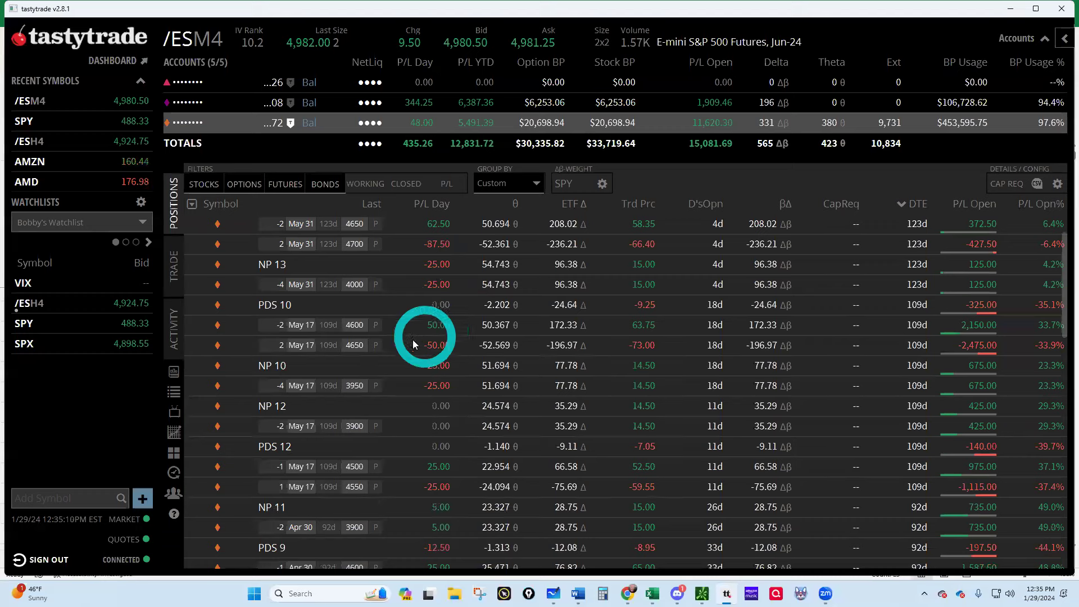
scroll(410, 345, down, 6)
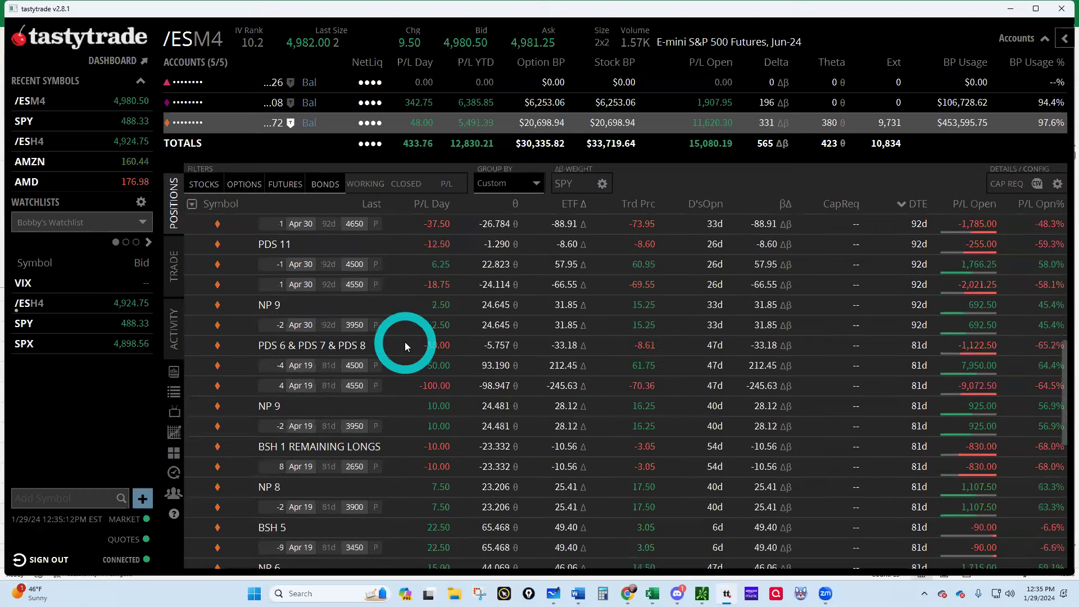
scroll(404, 345, down, 3)
scroll(405, 345, down, 2)
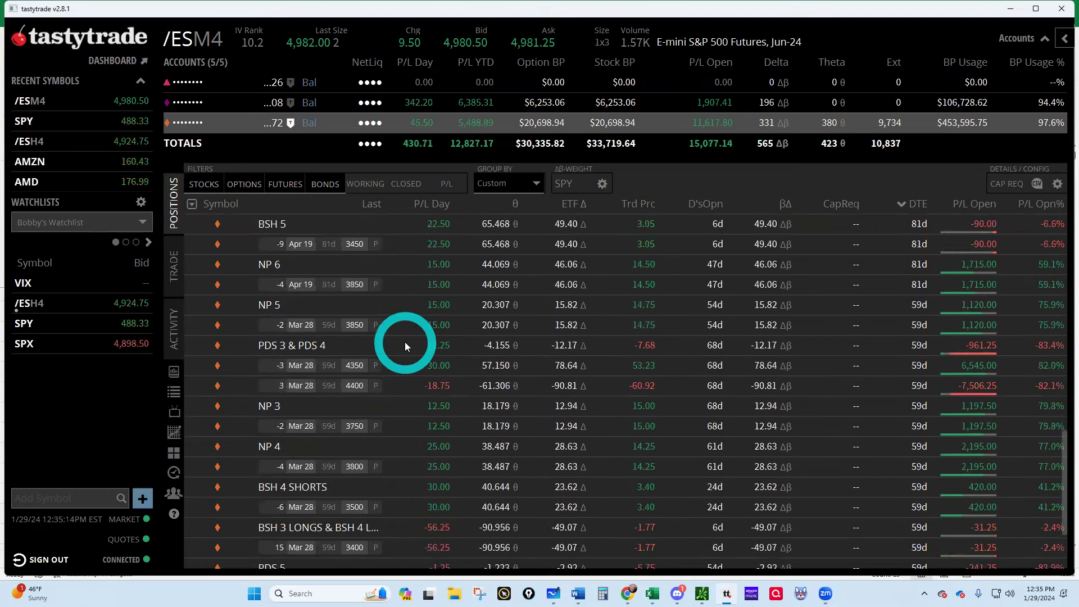
scroll(405, 342, down, 2)
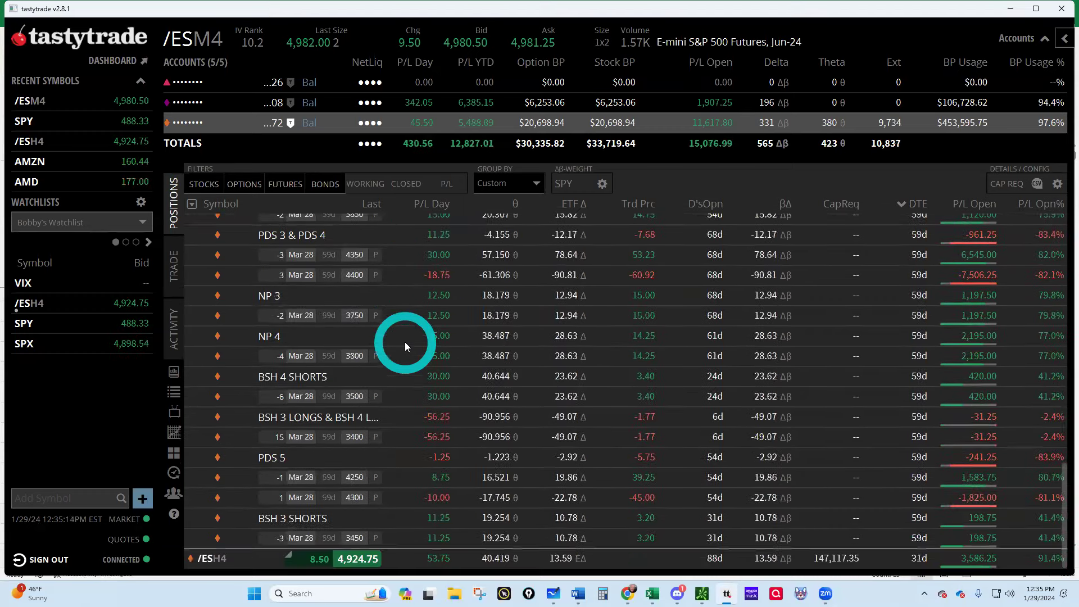
click(219, 556)
scroll(378, 436, down, 3)
scroll(377, 436, down, 1)
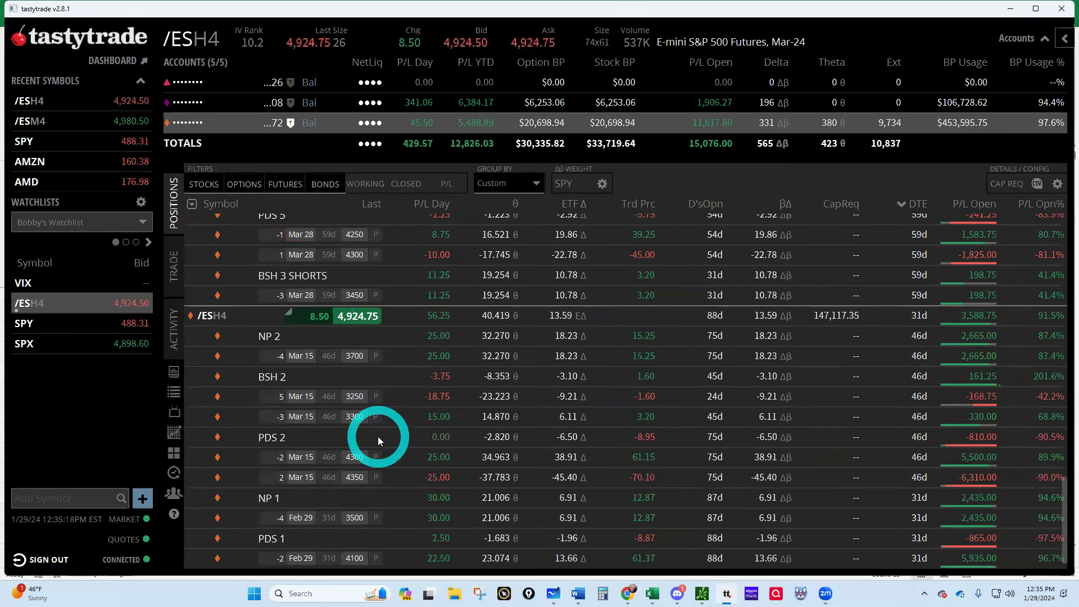
scroll(378, 437, up, 2)
scroll(378, 436, up, 3)
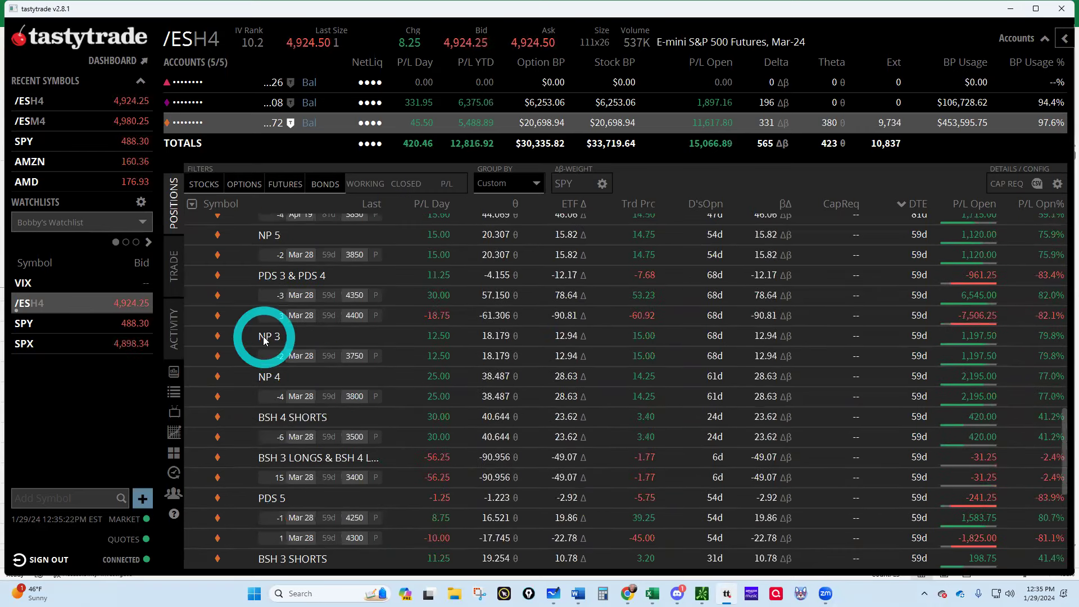
Set up a buy-to-close order for the full 2 contracts of NP 3's Mar 28 3750 put.
click(348, 358)
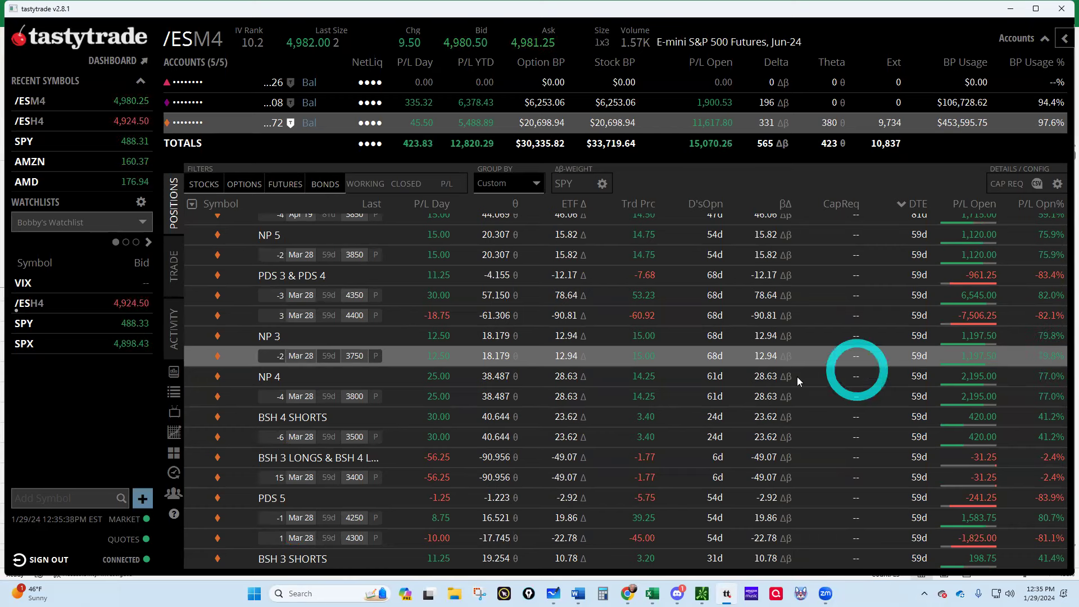
right_click(328, 356)
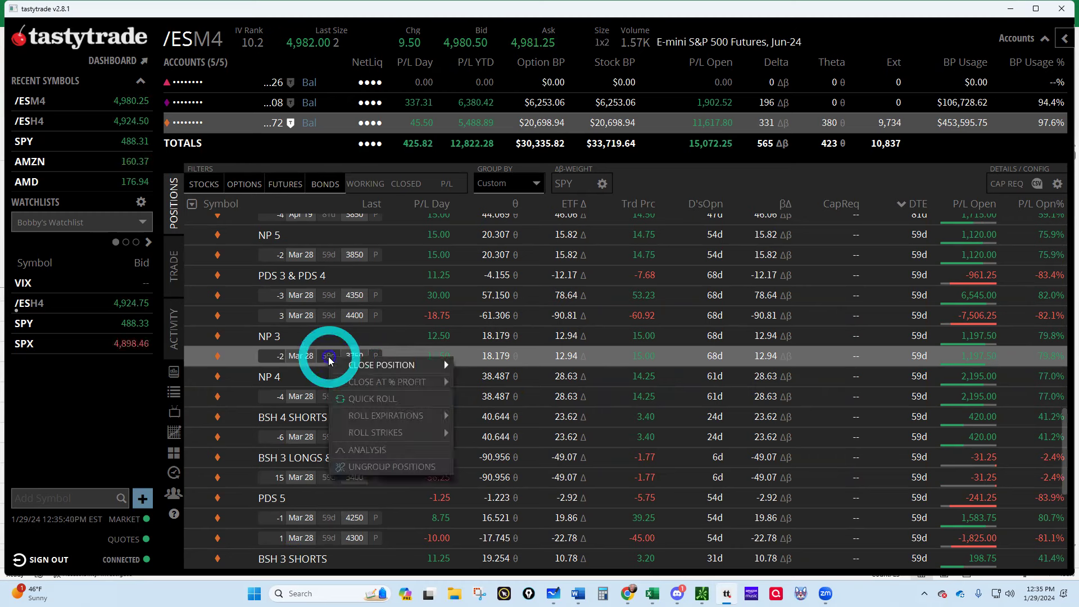
mouse_move(370, 367)
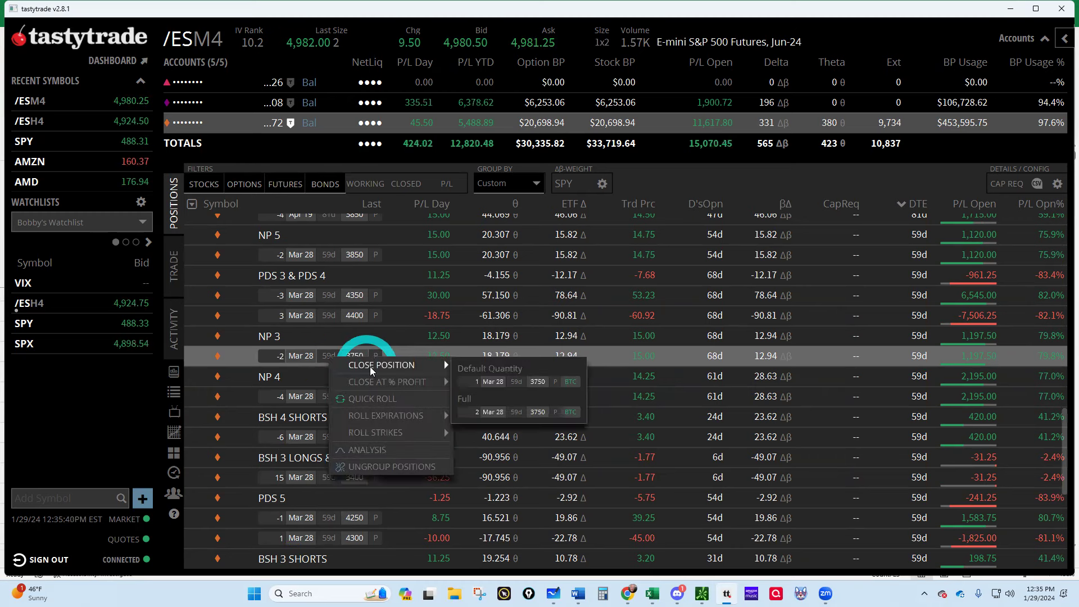
click(497, 411)
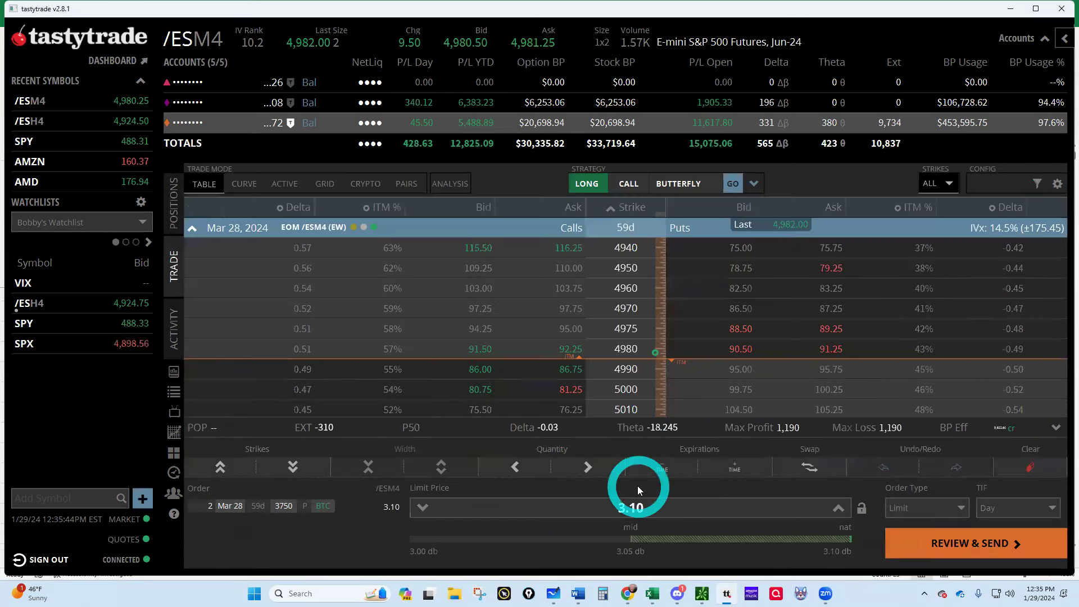
Lower the closing order's limit price to 3.05, then review and send it as a day order.
click(424, 509)
click(955, 542)
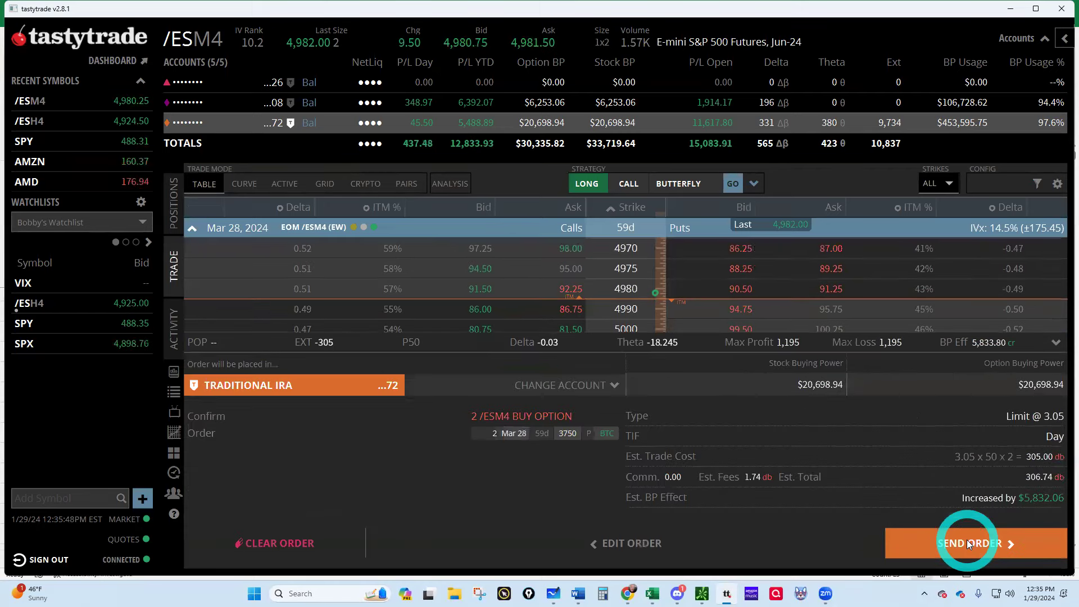
click(966, 541)
click(726, 441)
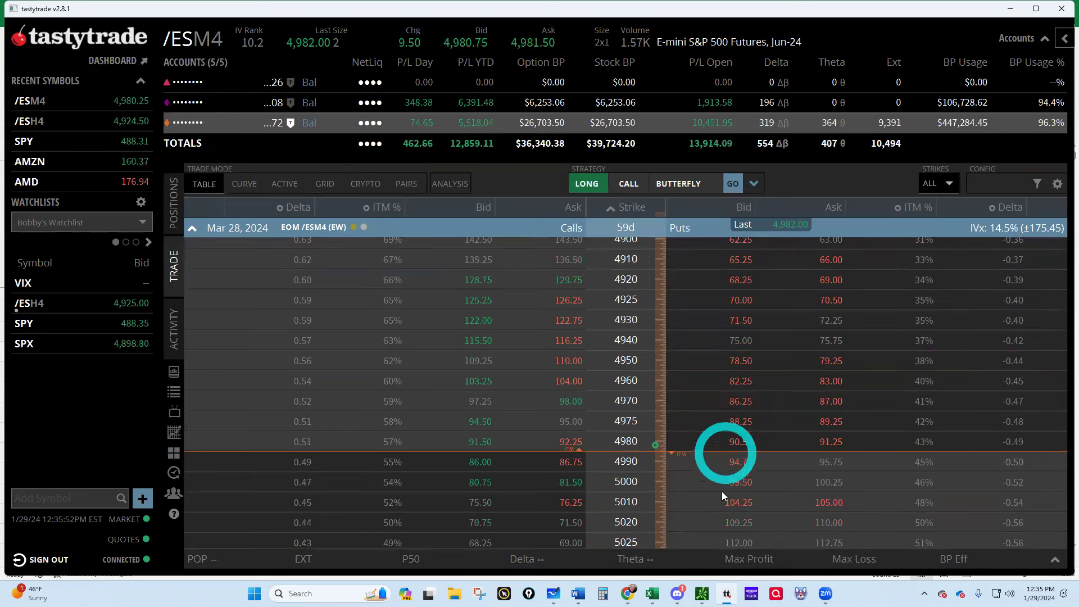
Switch to the MEGA TastyTrade 2024 workbook and enter 3.05 as the Closing Price of NP 3 on the Trades sheet.
mouse_move(652, 593)
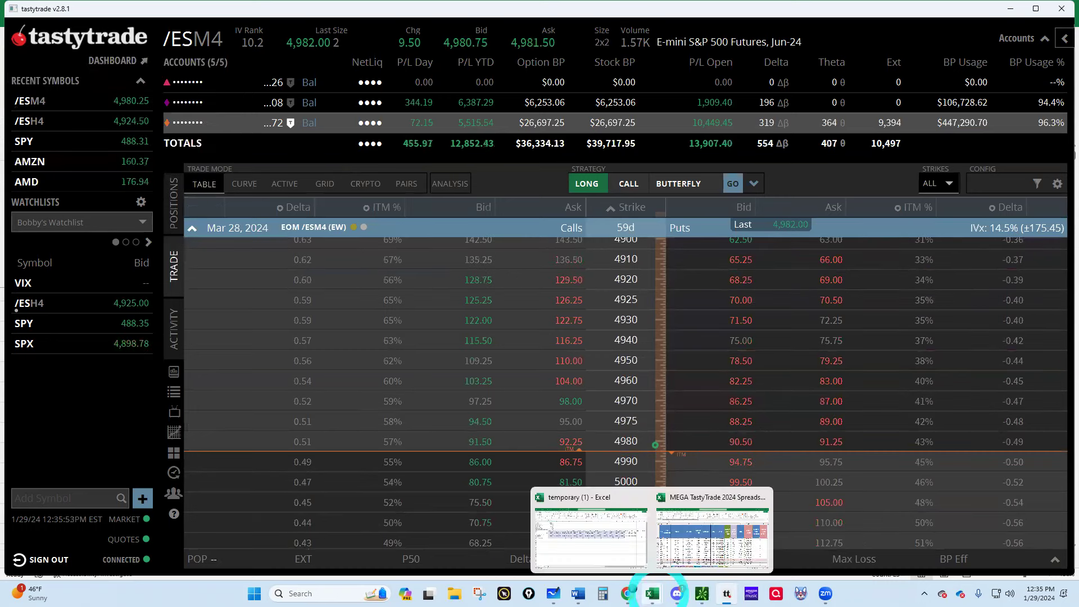
click(719, 531)
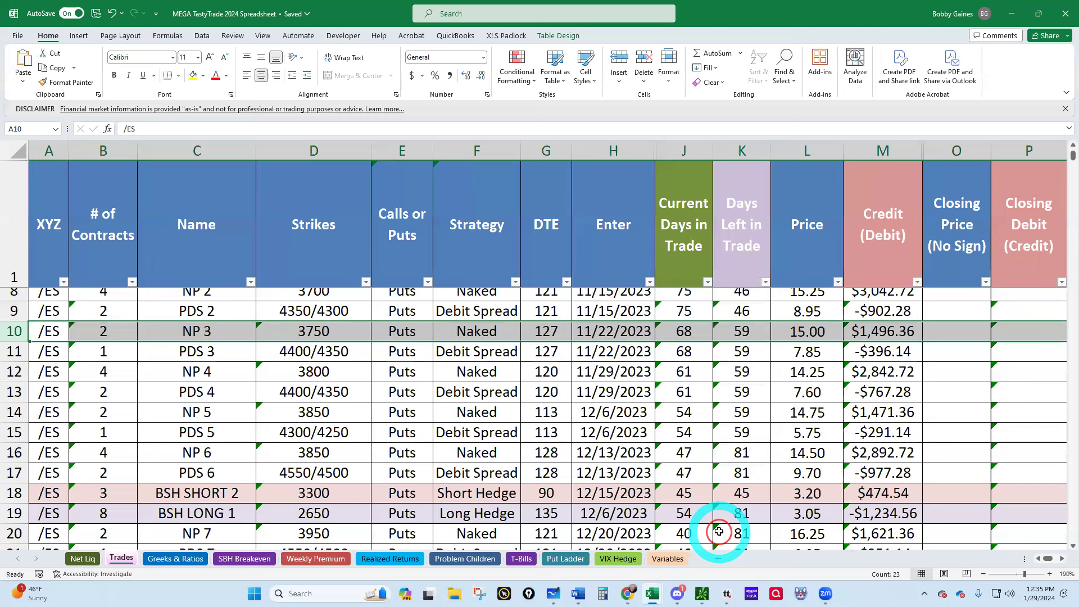
click(950, 333)
text(3.0)
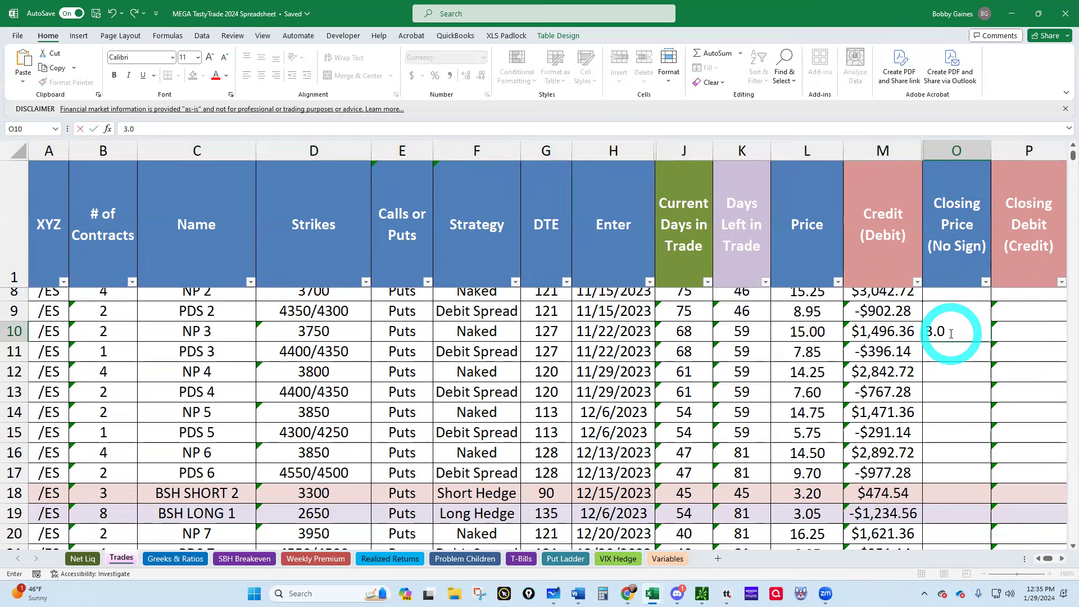
text(5)
key(Tab)
key(Tab)
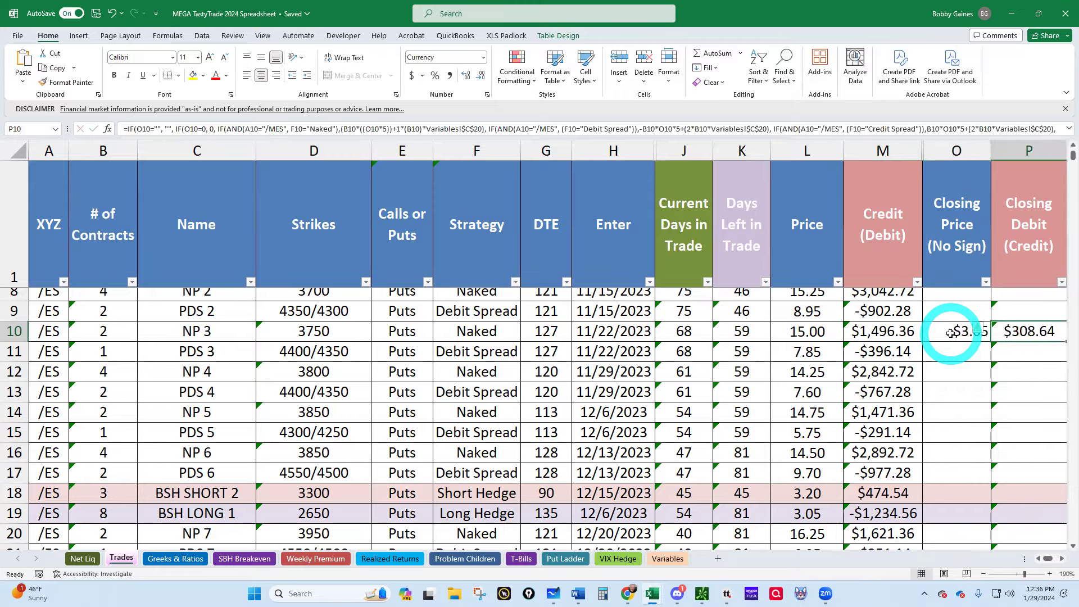
Enter 1/29/24 as the Exit date of the NP 3 trade.
key(Tab)
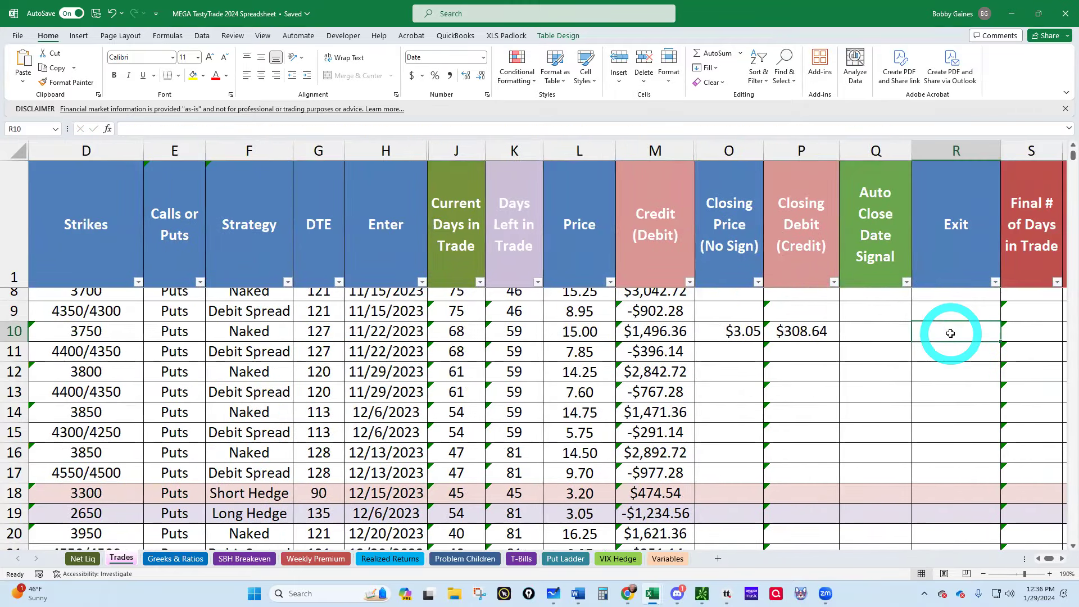
text(1/29)
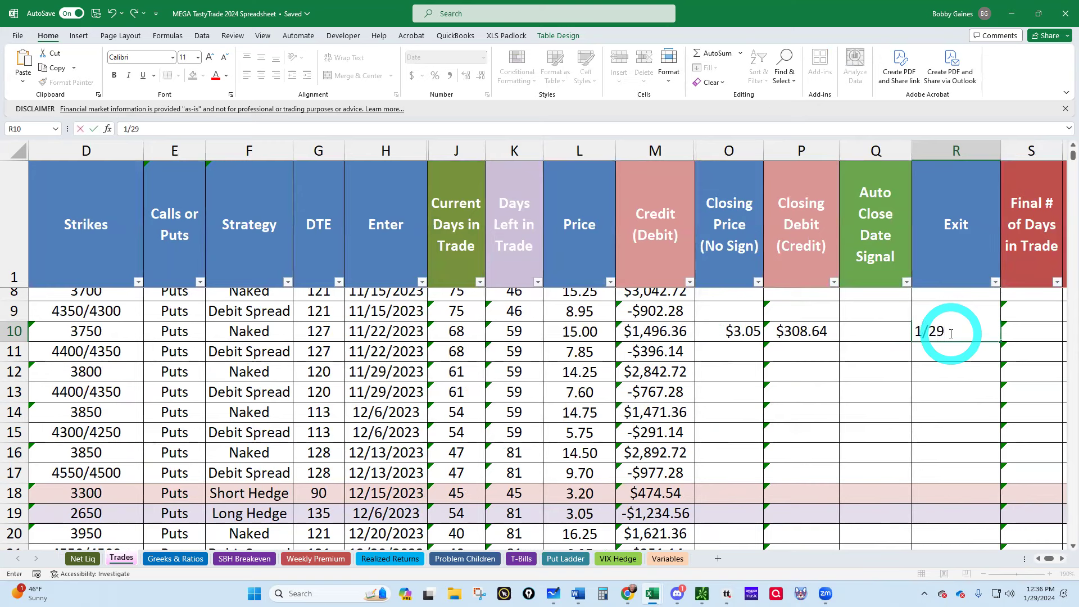
text(/24)
key(ctrl+Return)
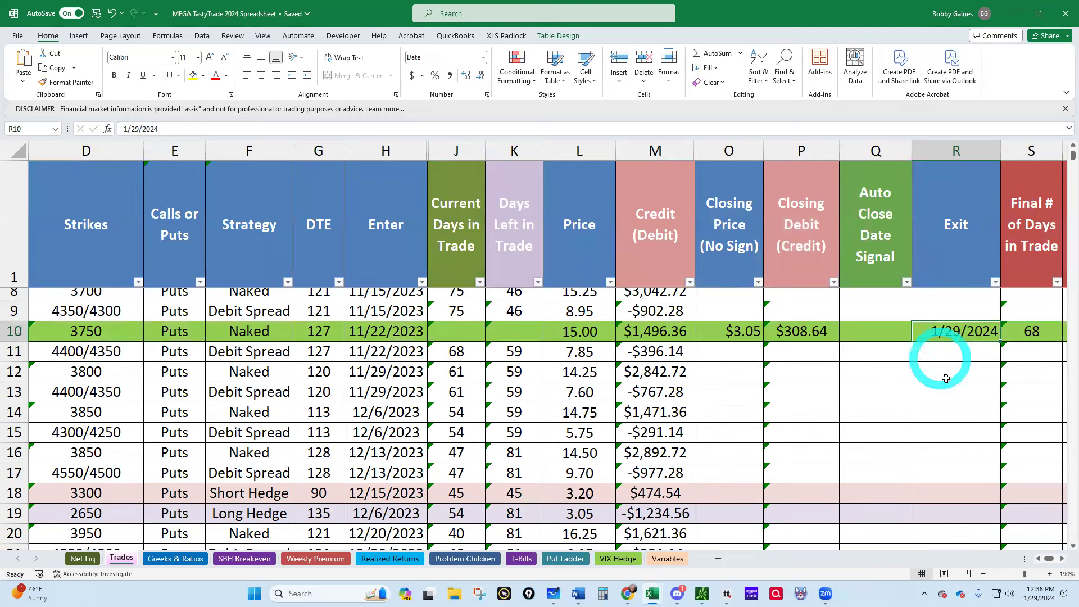
Examine the final days in trade, P/L percentage and P/L of the closed NP 3 trade.
click(1062, 559)
click(1062, 558)
click(1062, 559)
click(1062, 559)
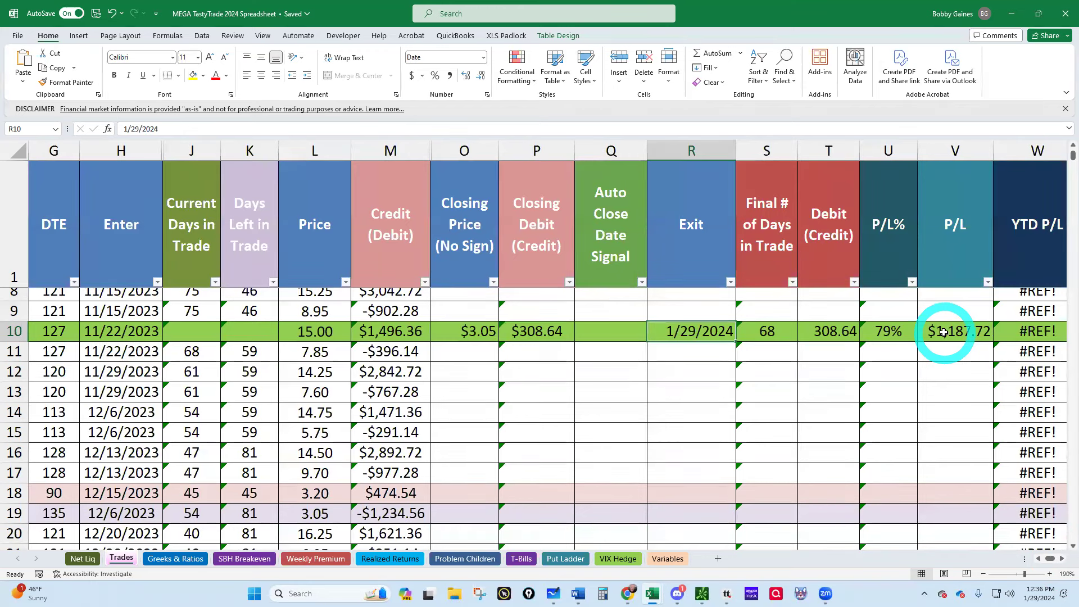
click(950, 332)
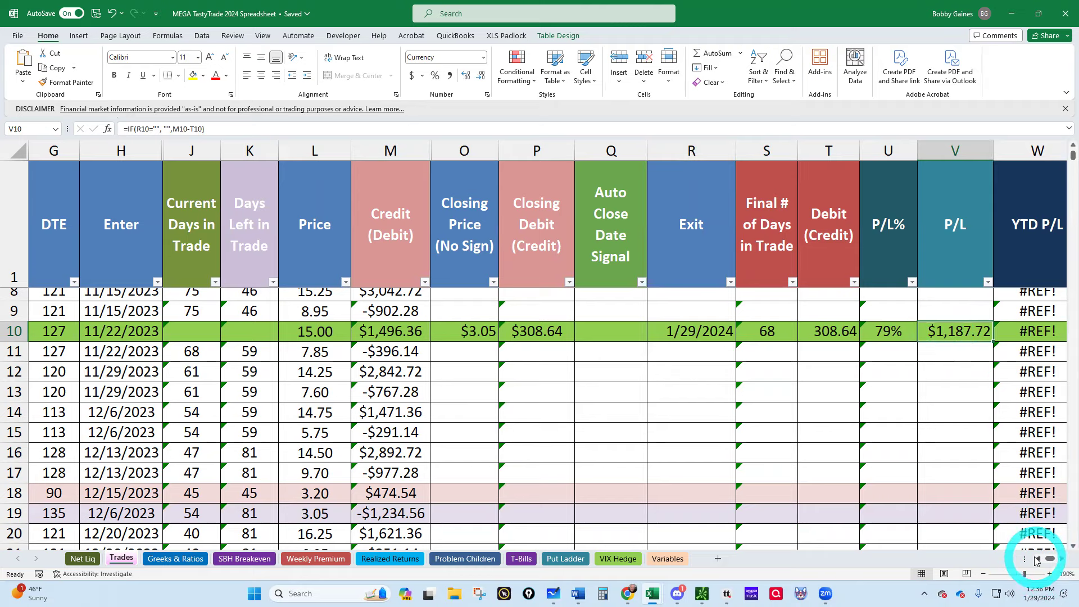
click(1037, 559)
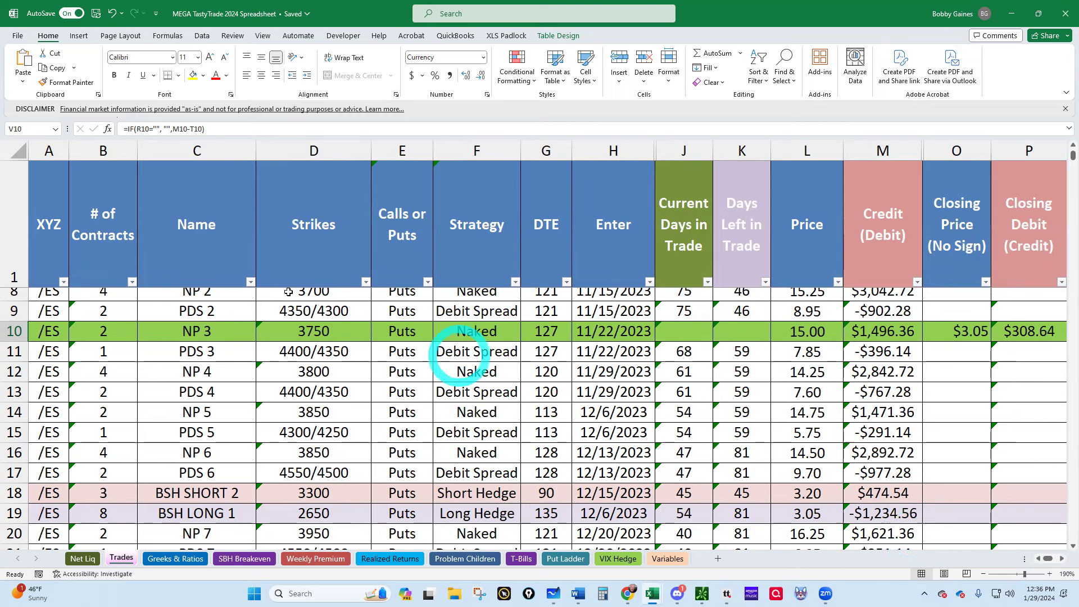
Compare the strikes of the closed NP 3 put and the remaining PDS 3 debit spread.
click(325, 351)
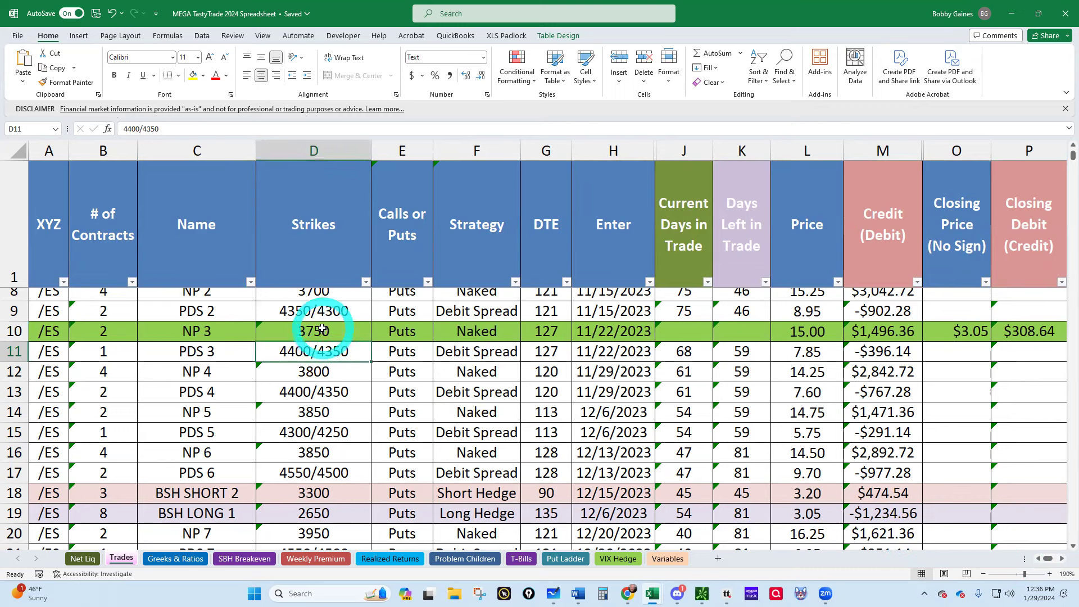
click(322, 329)
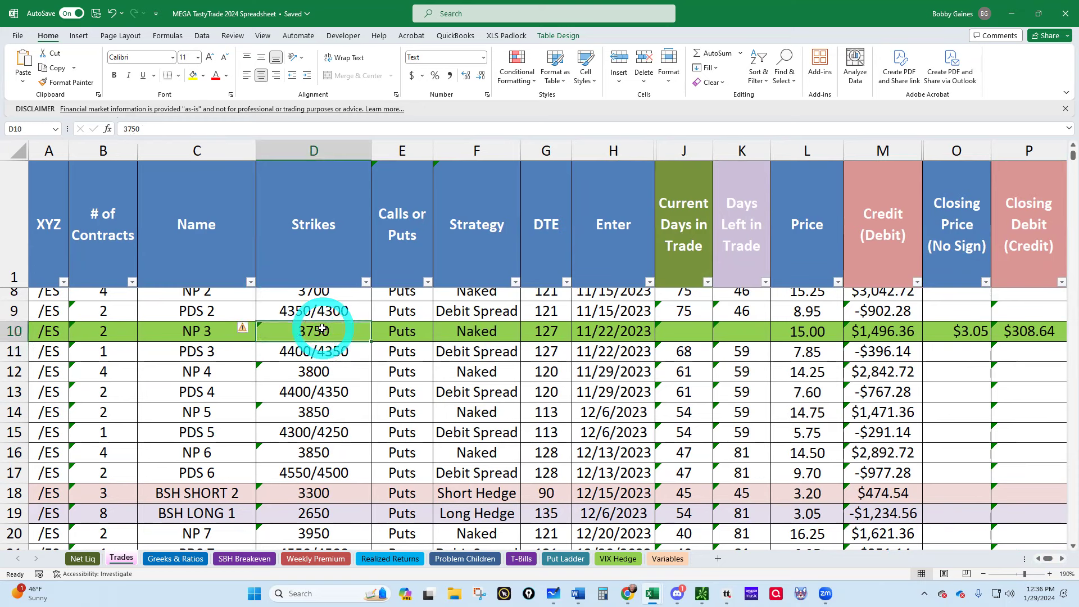
click(329, 354)
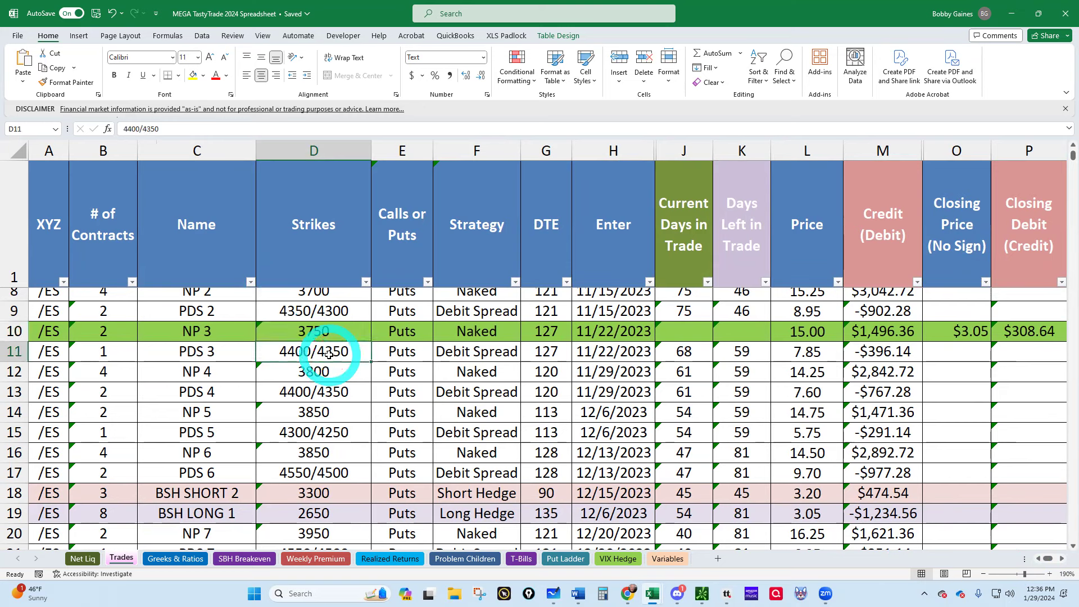
click(314, 332)
click(326, 353)
click(312, 331)
click(325, 349)
click(323, 336)
click(326, 347)
click(314, 336)
click(328, 352)
click(318, 334)
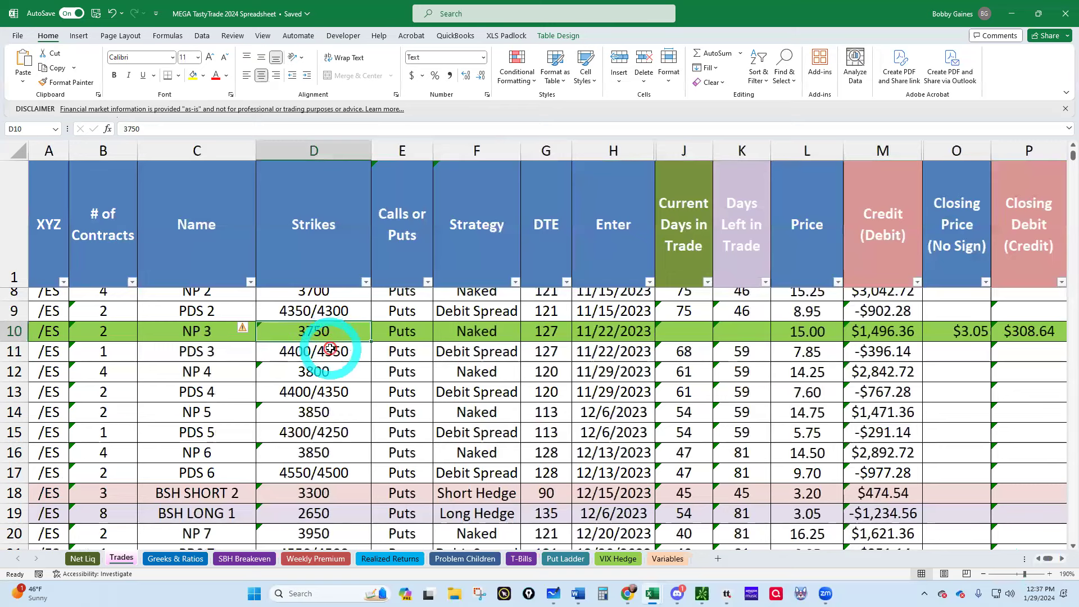
click(332, 351)
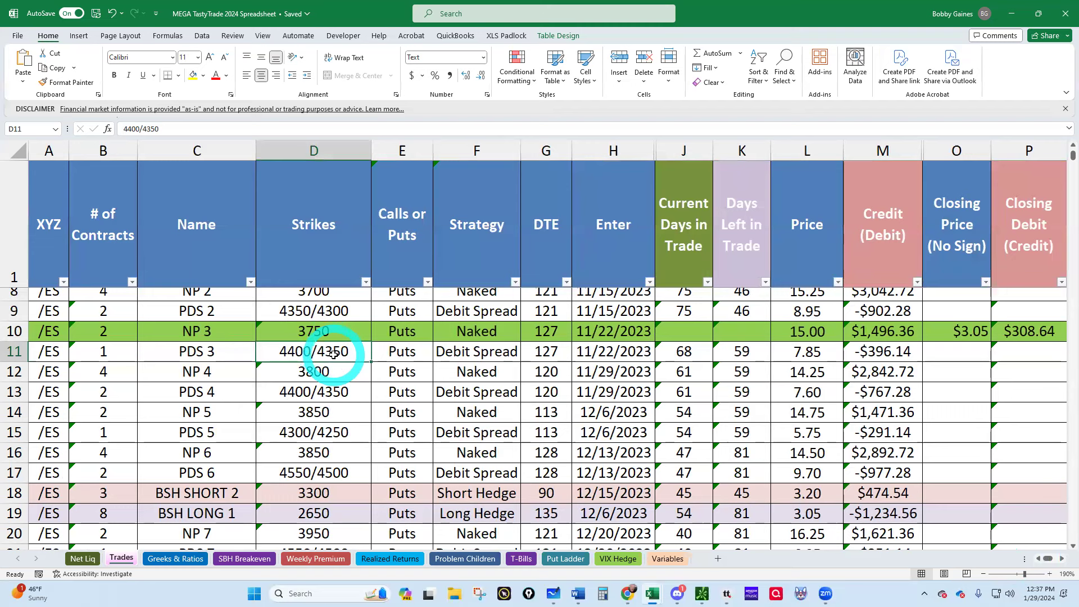
click(339, 354)
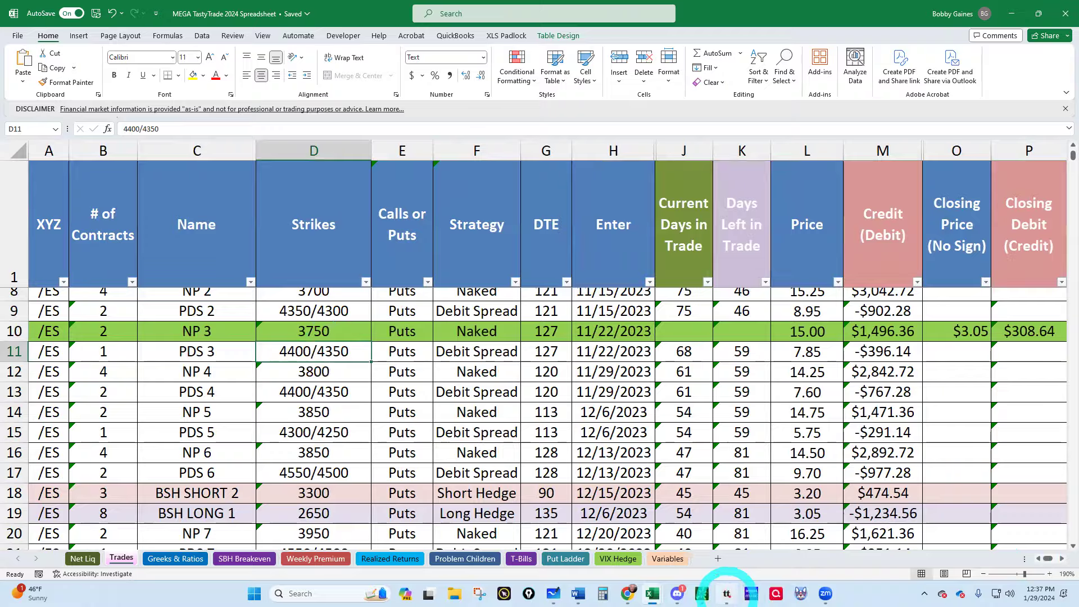
Switch to tastytrade and expand the Mar 28, 2024 /ESM4 option chain to the 4350 and 4400 put strikes.
click(727, 593)
click(192, 228)
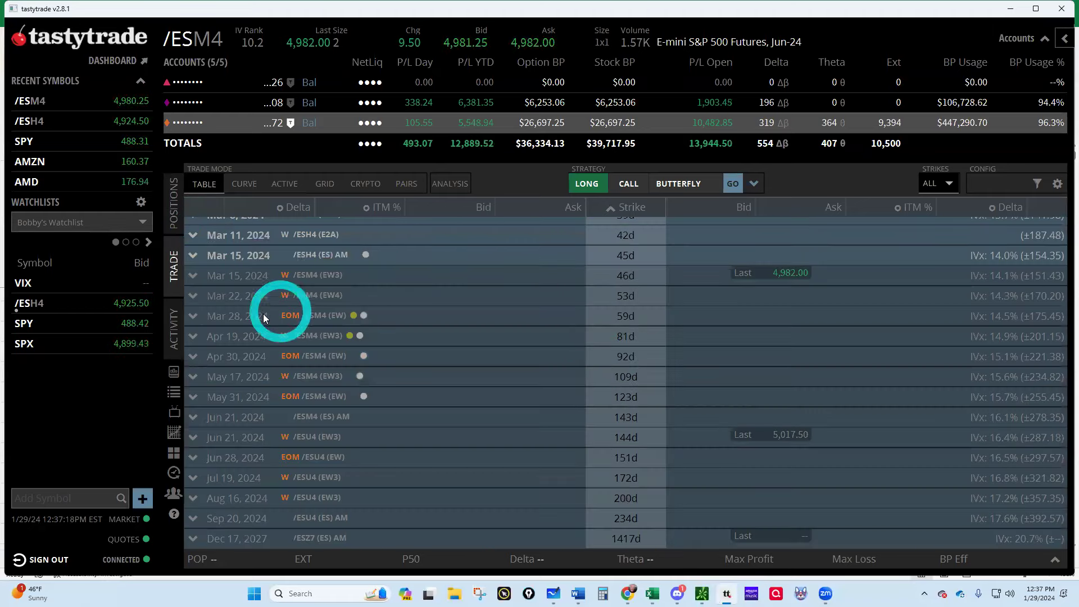
click(223, 316)
scroll(838, 407, up, 10)
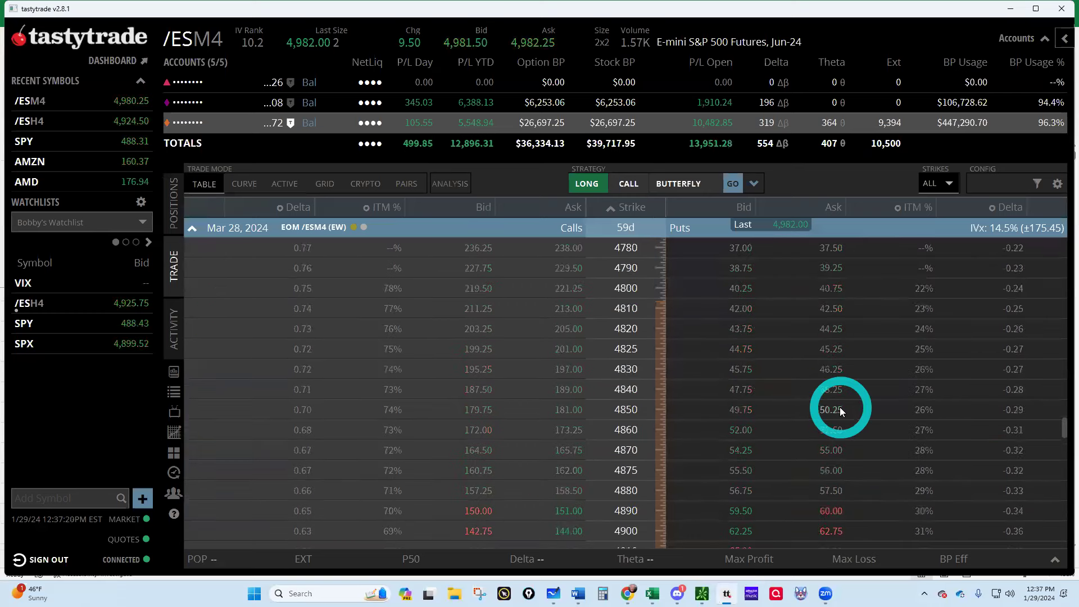
scroll(841, 411, up, 2)
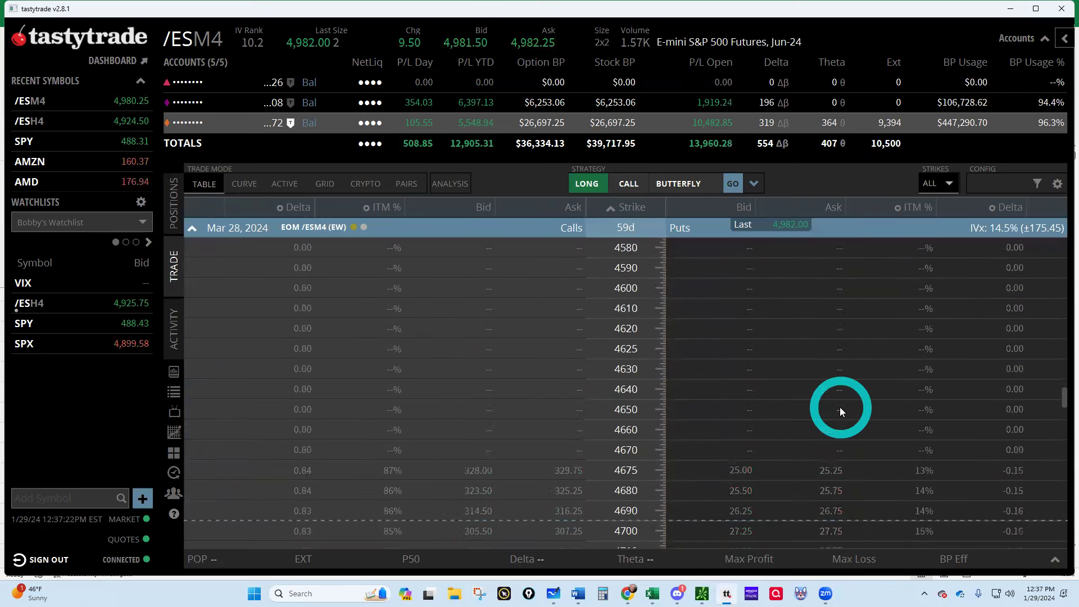
scroll(841, 411, up, 10)
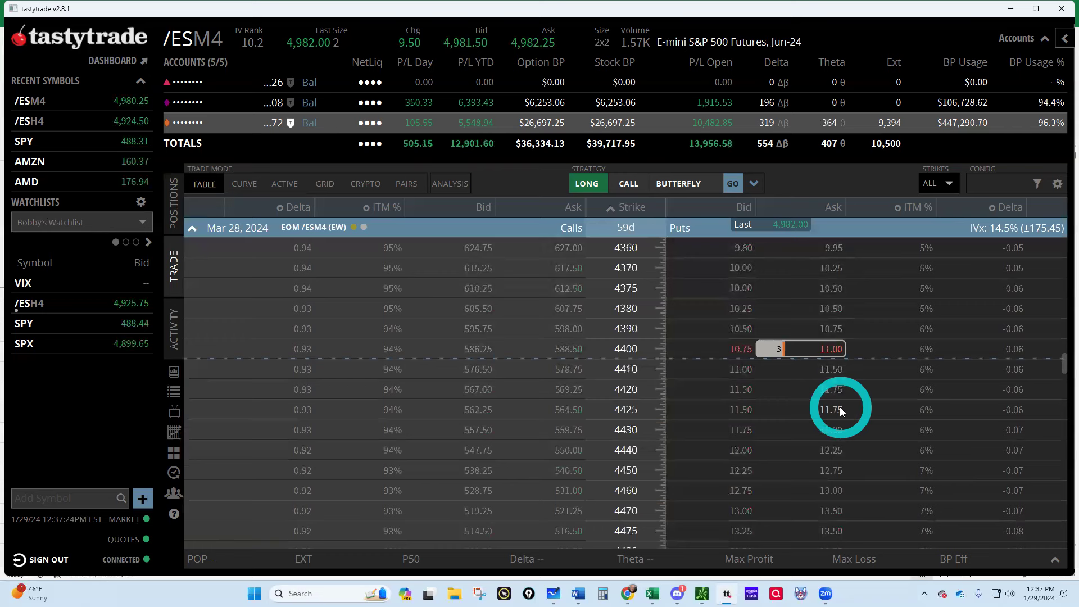
click(835, 356)
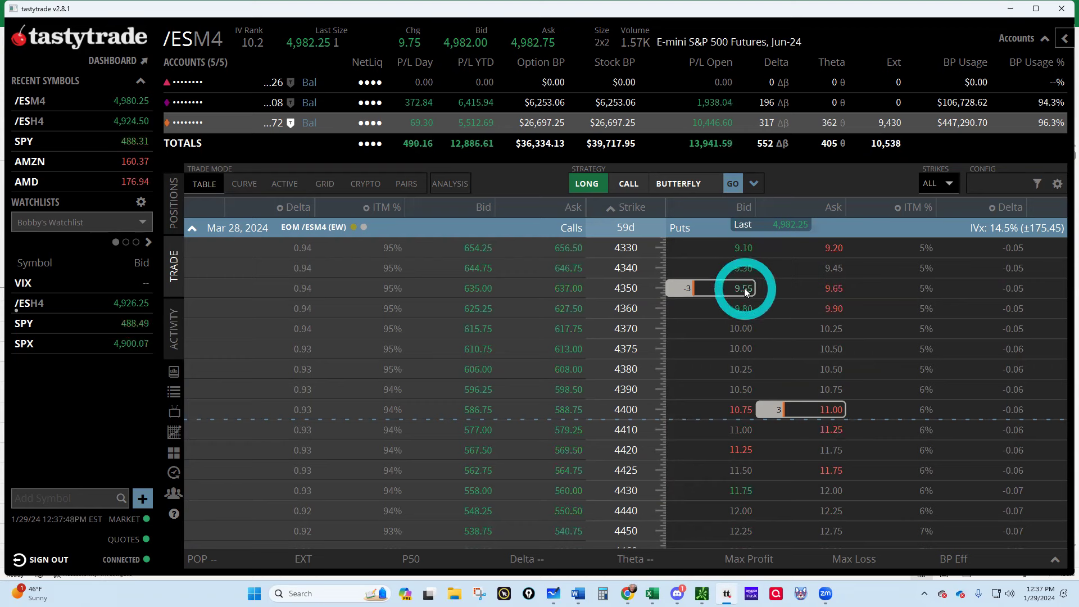
Send a day limit order at 9.65 to sell to open one Mar 28 /ESM4 4350 put.
click(746, 290)
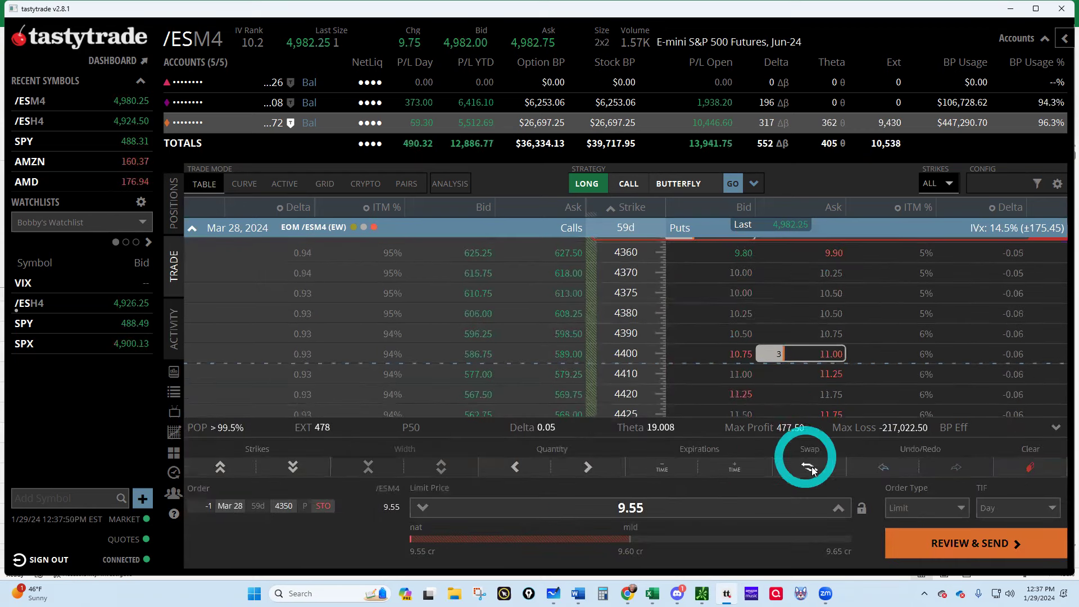
click(839, 508)
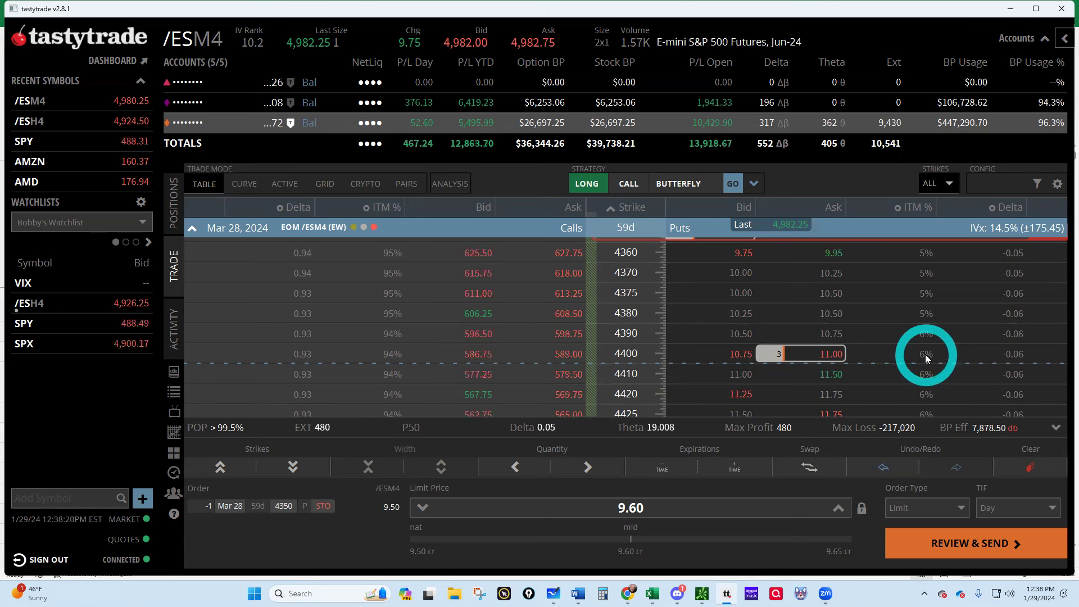
scroll(926, 358, up, 1)
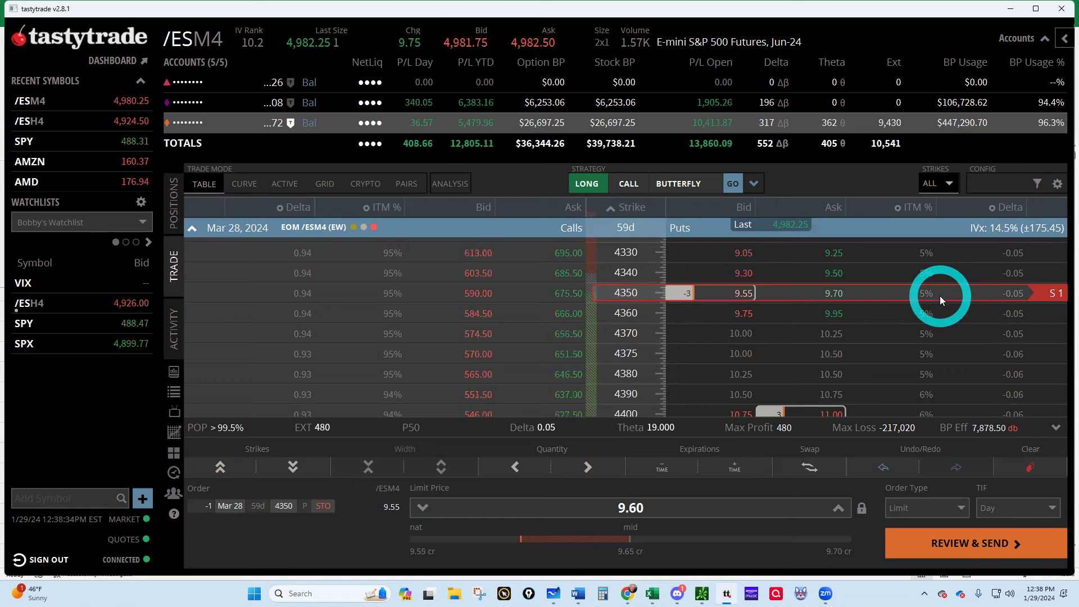
click(839, 508)
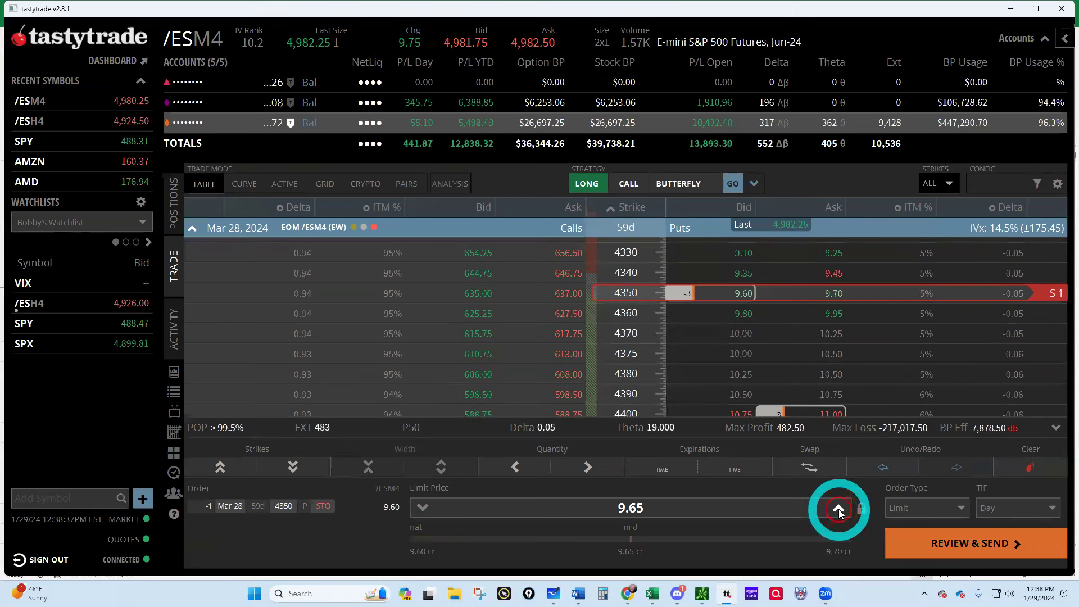
click(979, 543)
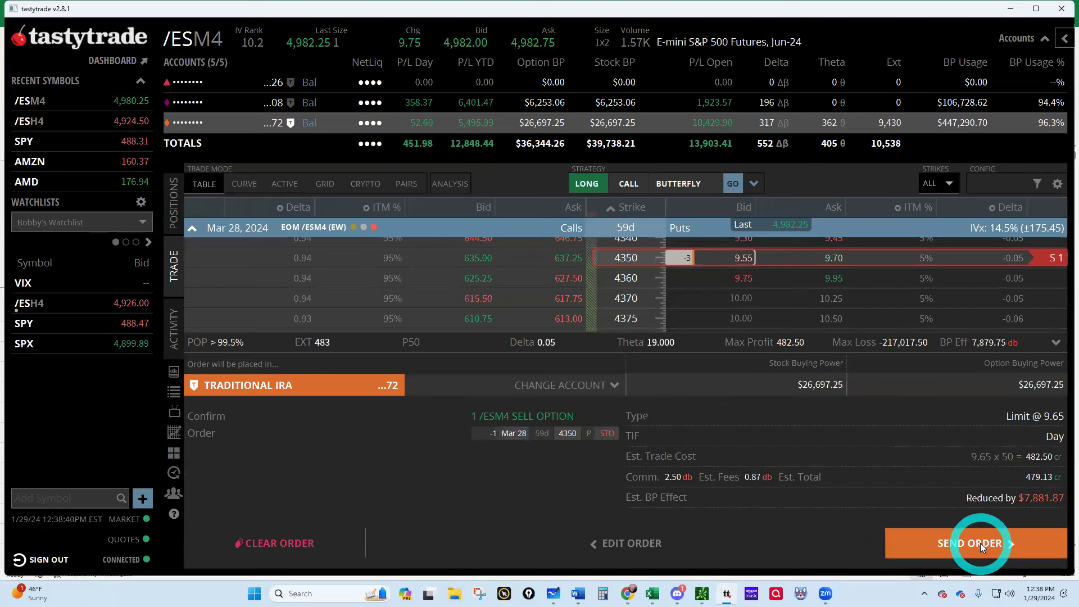
click(980, 543)
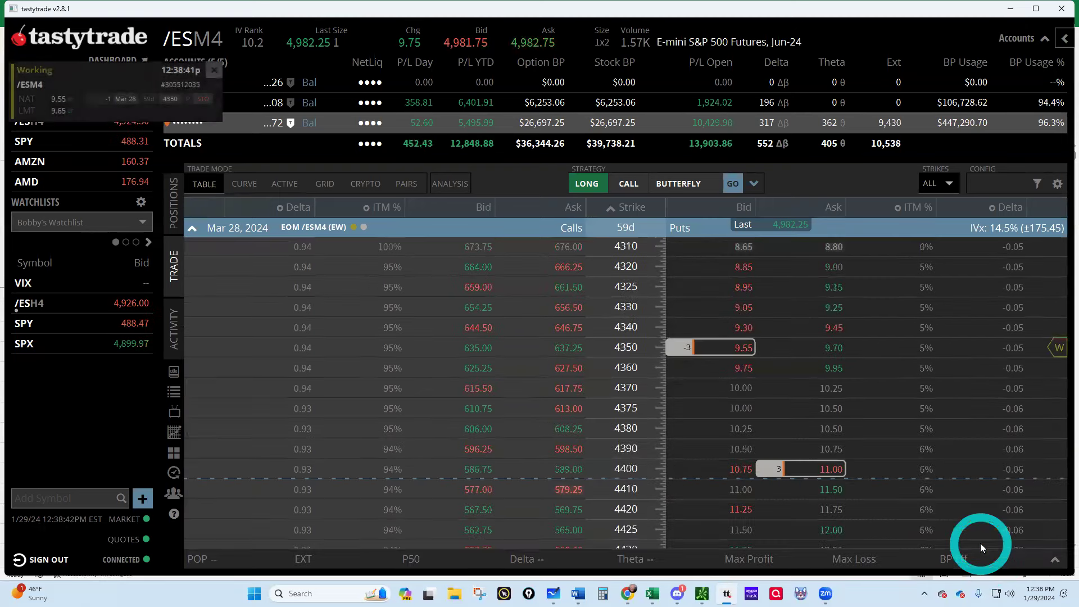
Find the working 4350 put order in the order activity and resend it with a limit price of 9.60.
click(175, 328)
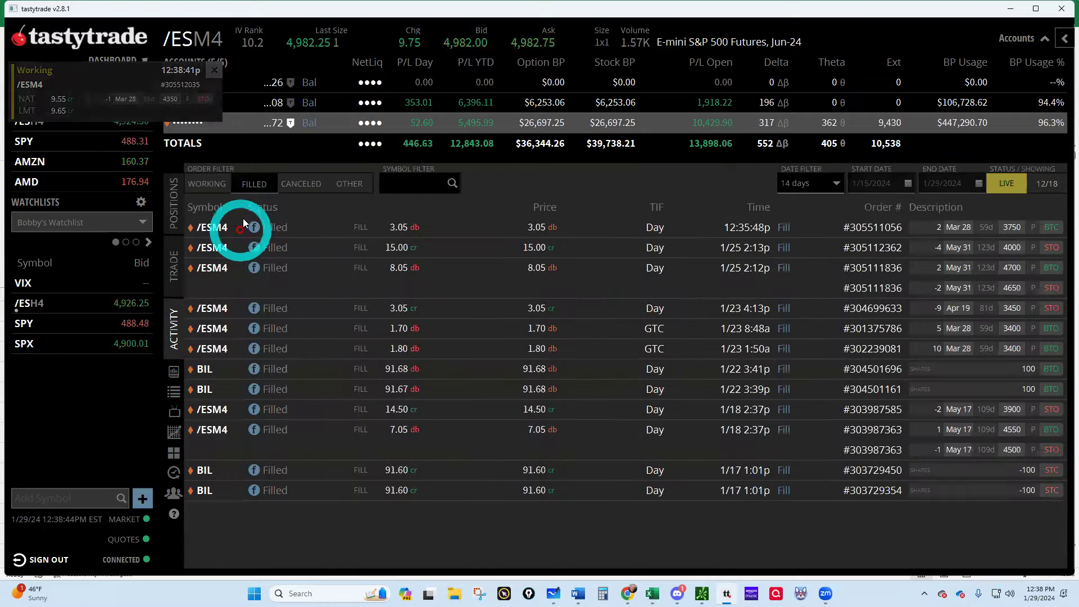
click(209, 183)
click(289, 227)
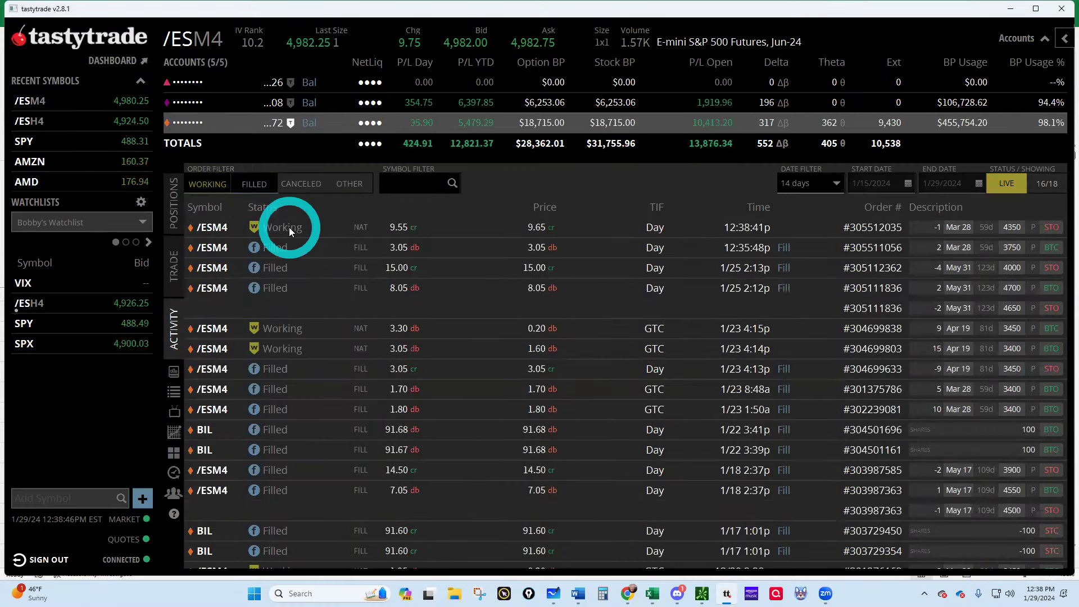
click(247, 252)
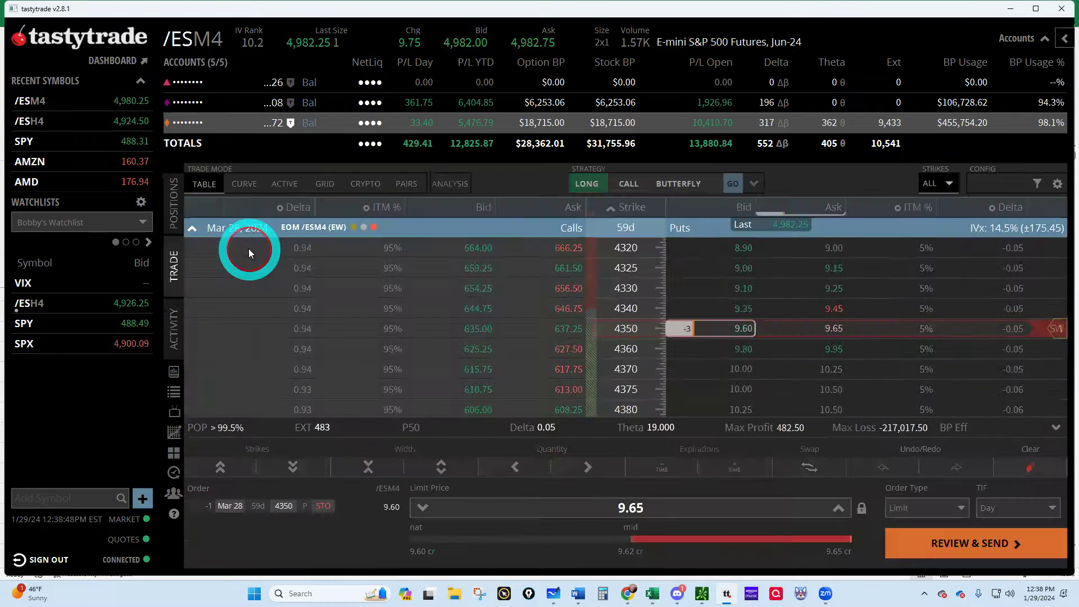
click(419, 507)
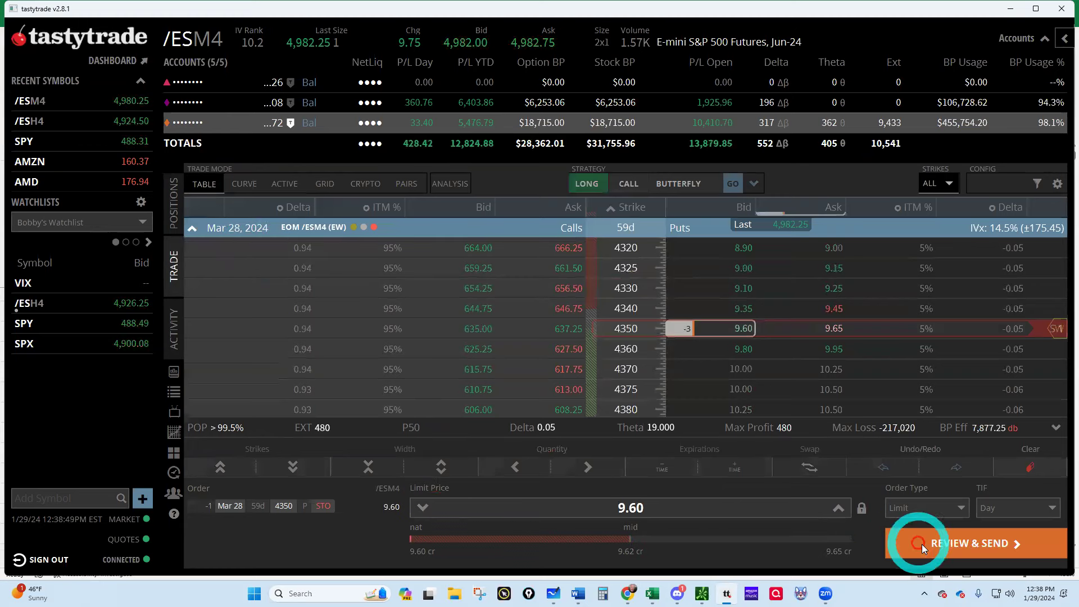
click(970, 546)
click(969, 546)
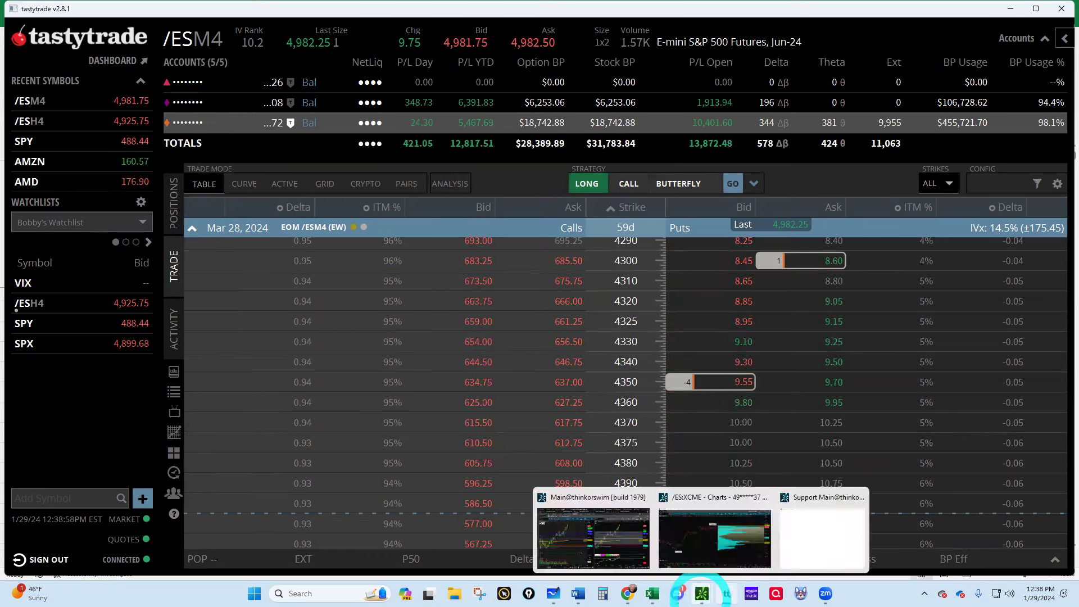
Switch to the MEGA TastyTrade 2024 workbook and enter 4350 as the strike in the first empty Trades row.
mouse_move(676, 593)
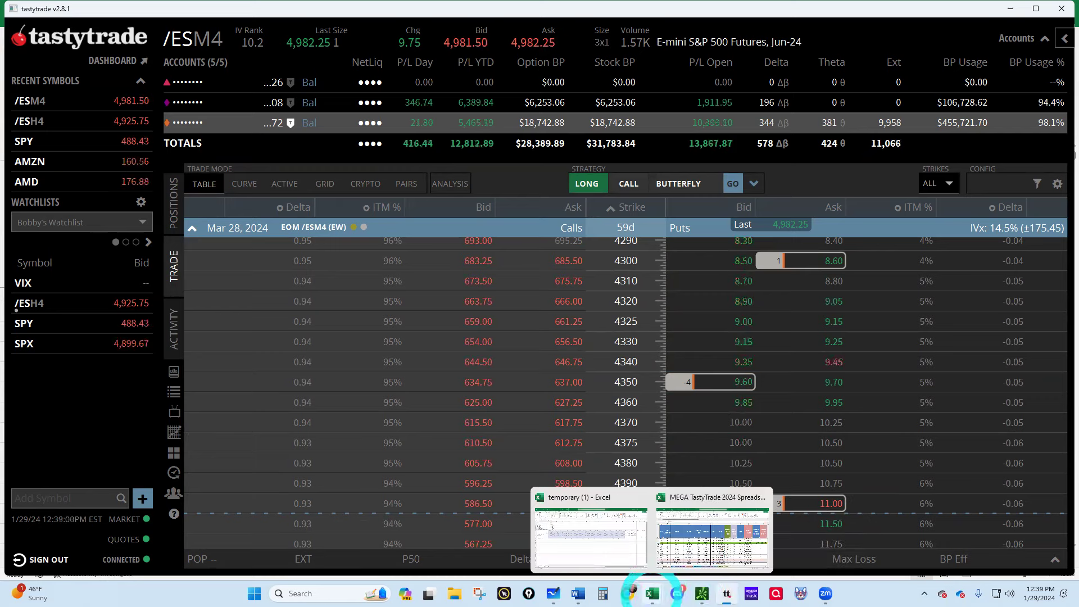
click(688, 534)
scroll(535, 464, down, 6)
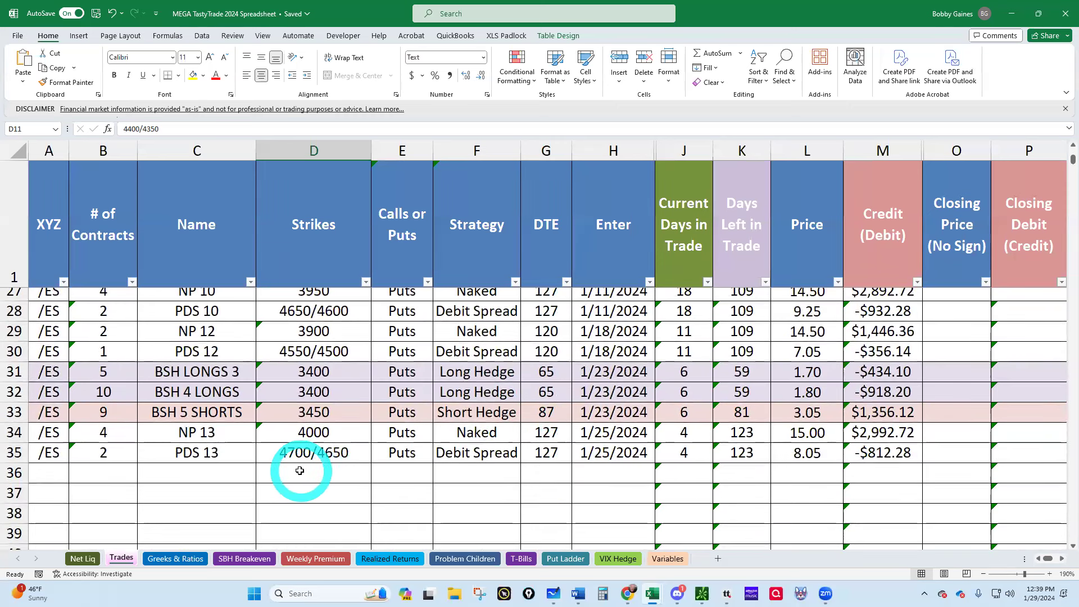
click(301, 471)
text(4350)
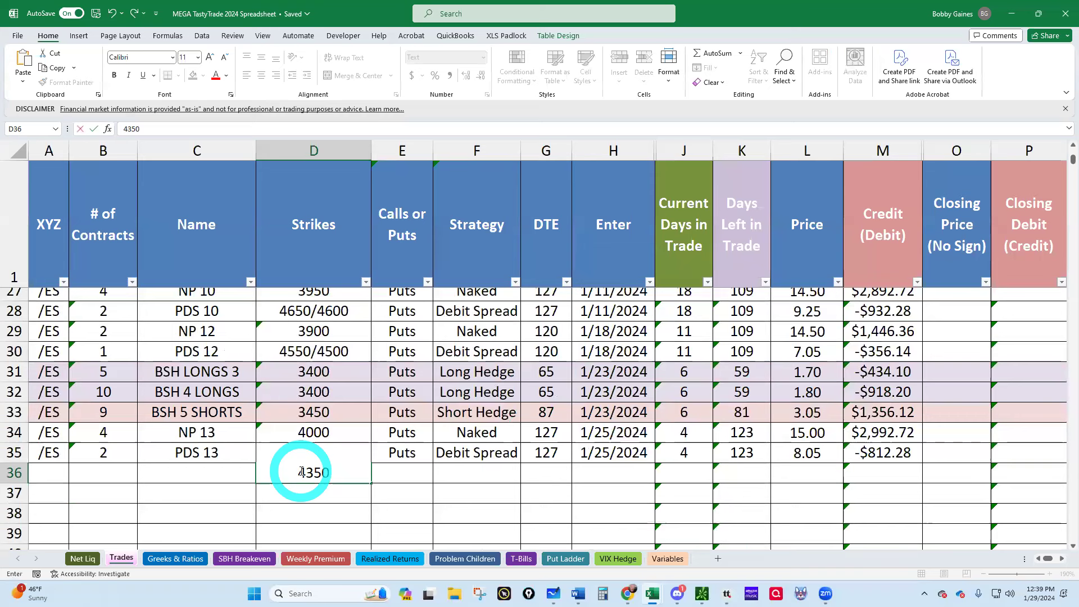
Enter 9.60 as the Price of the new 4350 trade.
key(Tab)
key(Tab)
key(Tab)
key(Tab)
key(Tab)
key(Tab)
key(Tab)
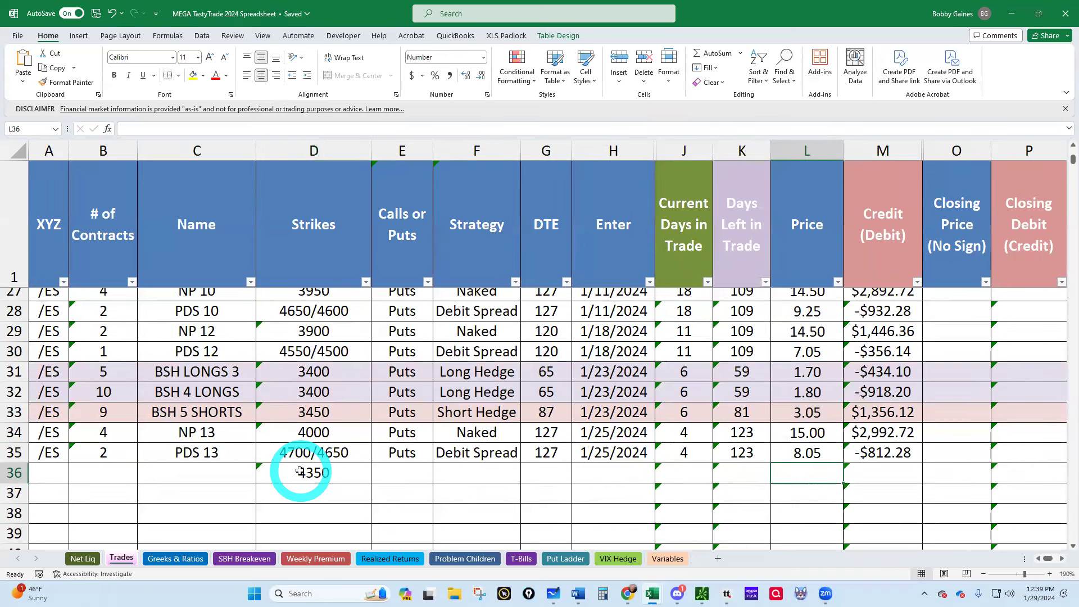
text(9.)
key(ctrl+Return)
Set the new trade's symbol to /ES and its number of contracts to 1.
key(shift+Tab)
key(shift+Tab)
key(shift+Tab)
key(shift+Tab)
key(shift+Tab)
key(shift+Tab)
key(shift+Tab)
key(shift+Tab)
key(shift+Tab)
key(shift+Tab)
key(shift+Tab)
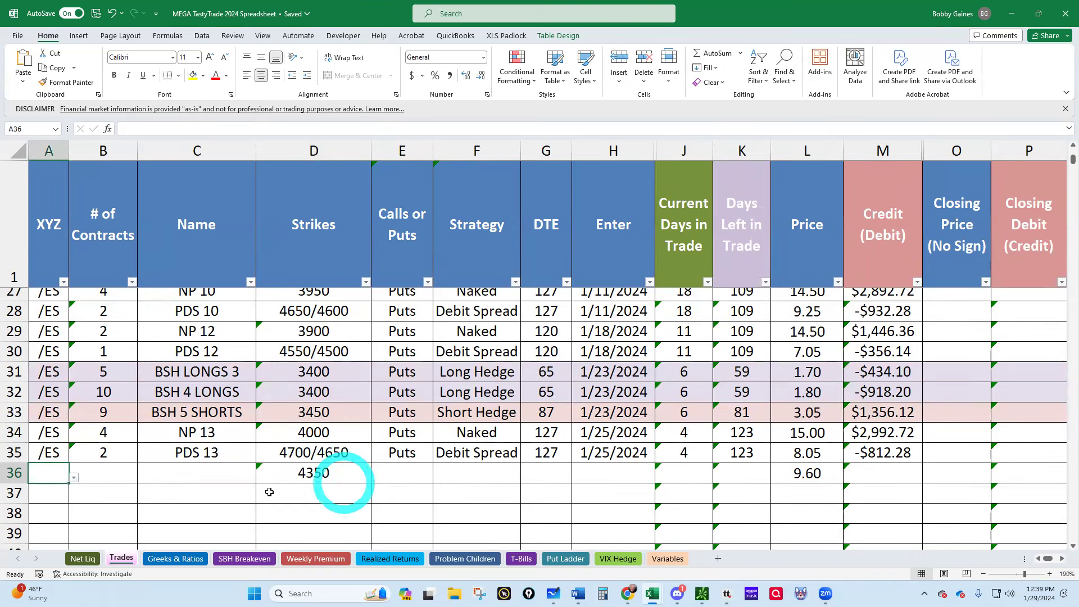
click(74, 478)
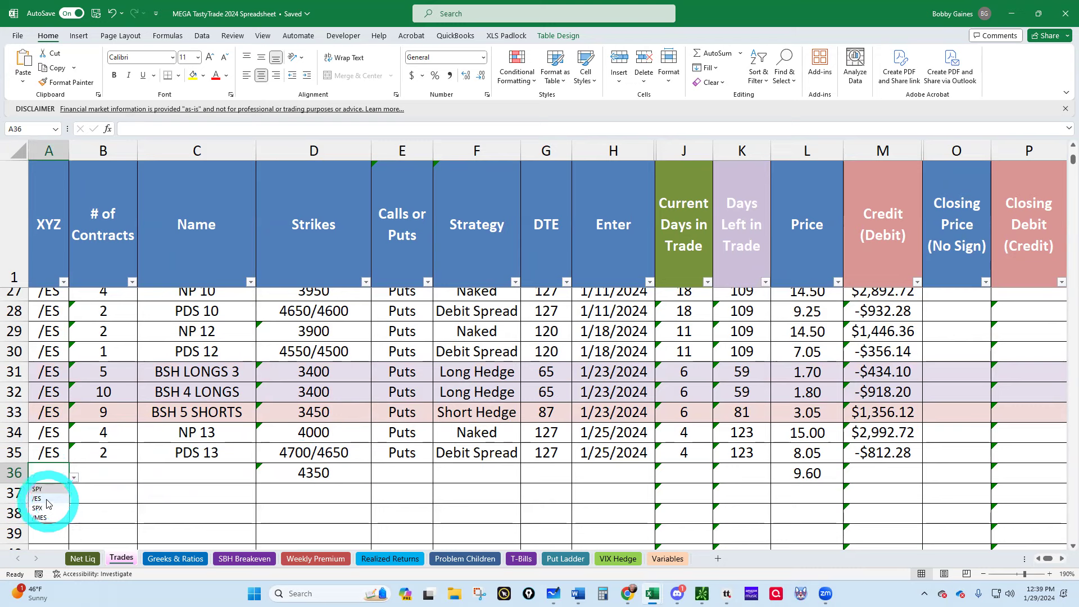
click(49, 498)
click(104, 475)
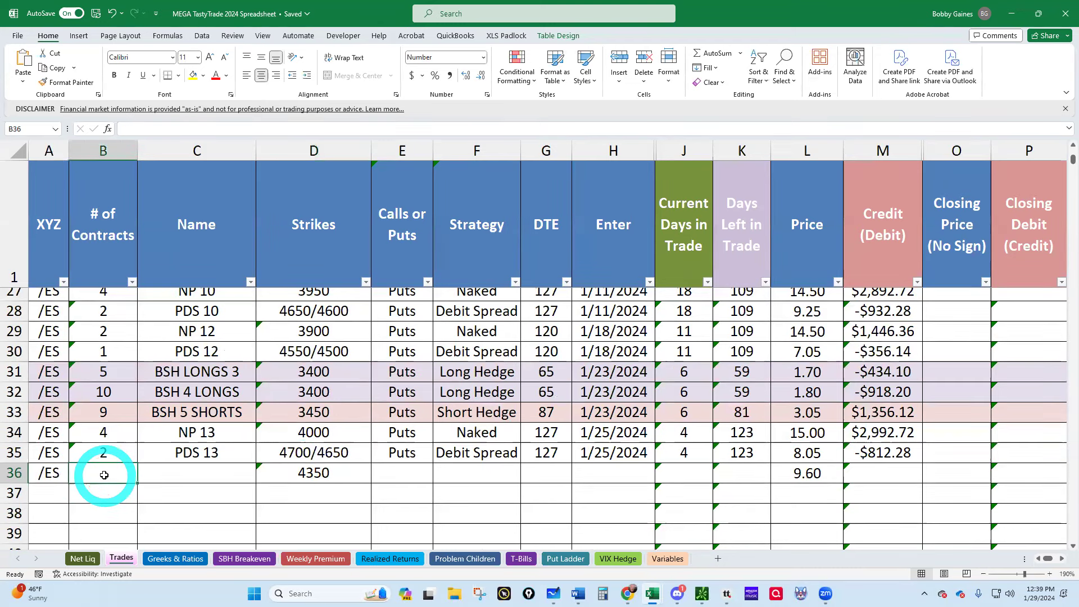
text(1)
Check the name of the matching 4400/4350 debit spread and name the new trade Slide 3.
click(186, 473)
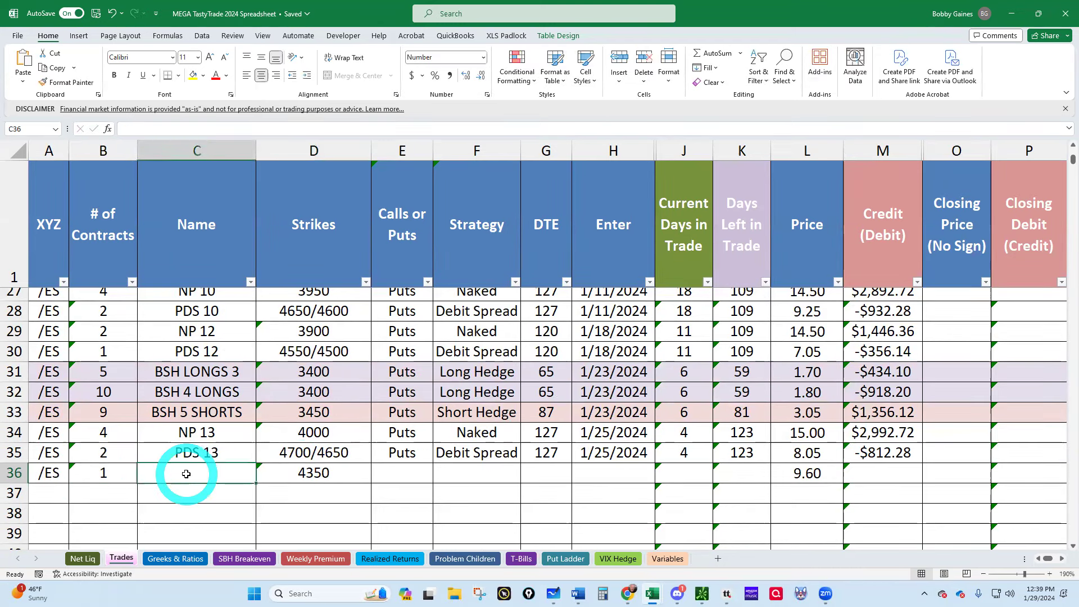
scroll(186, 473, up, 5)
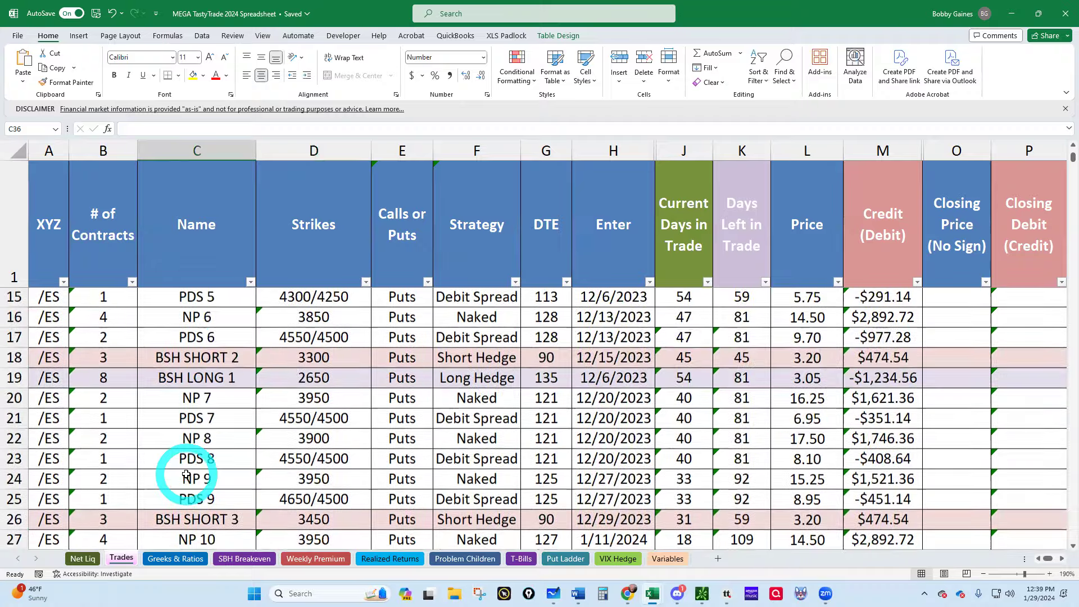
scroll(186, 474, up, 3)
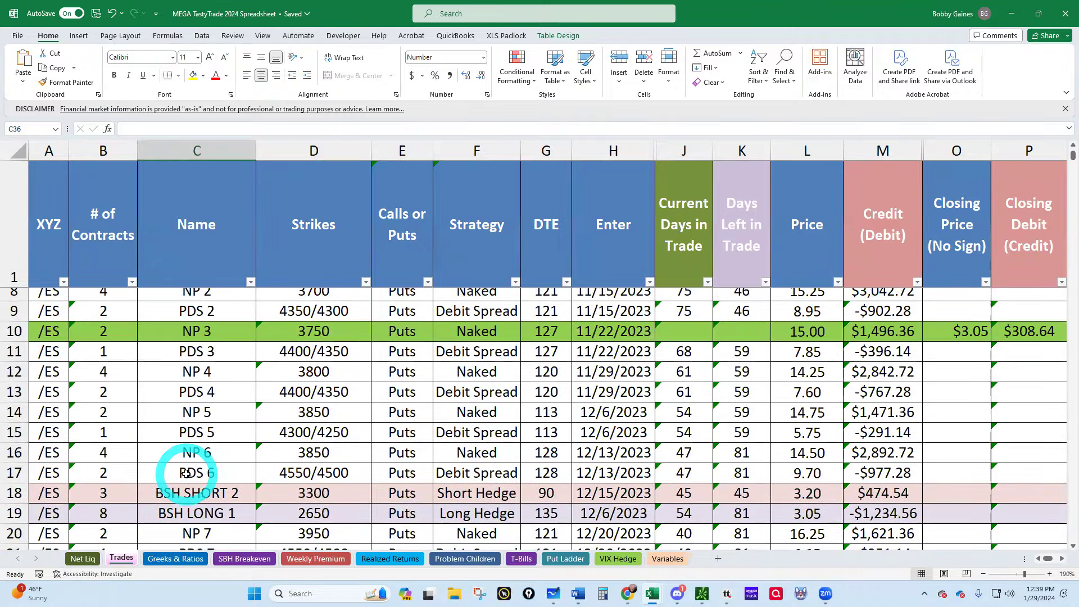
scroll(186, 474, up, 2)
scroll(182, 475, down, 3)
scroll(191, 444, up, 2)
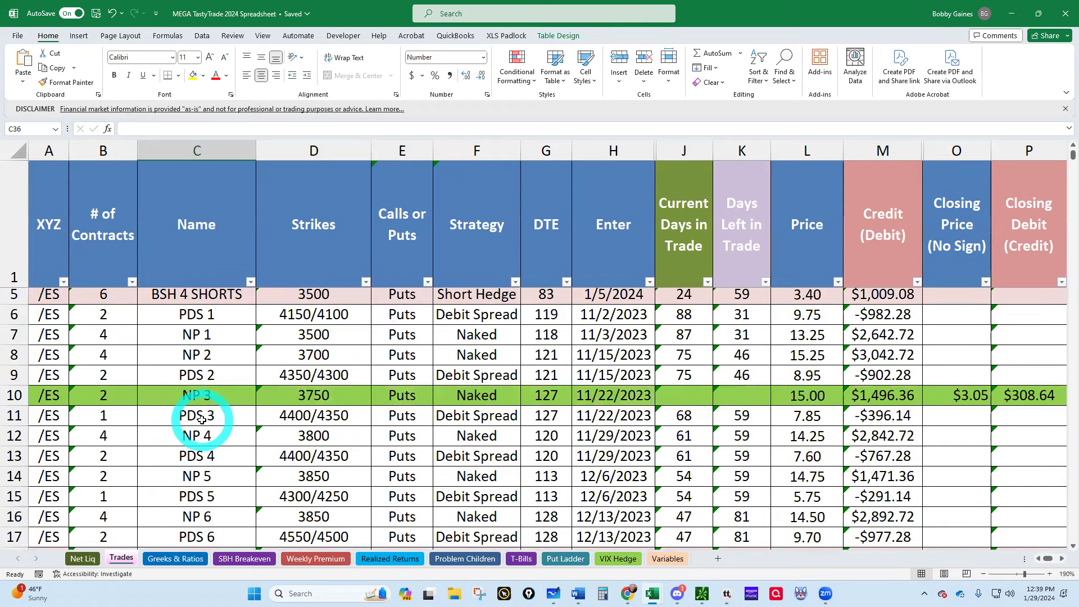
scroll(200, 416, down, 6)
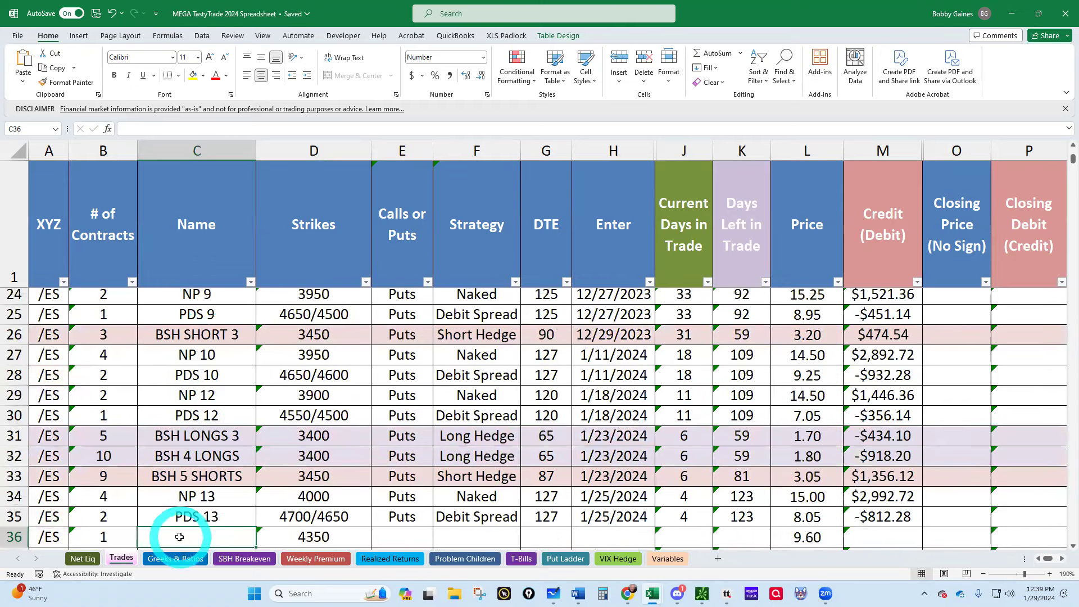
text(Slide 3)
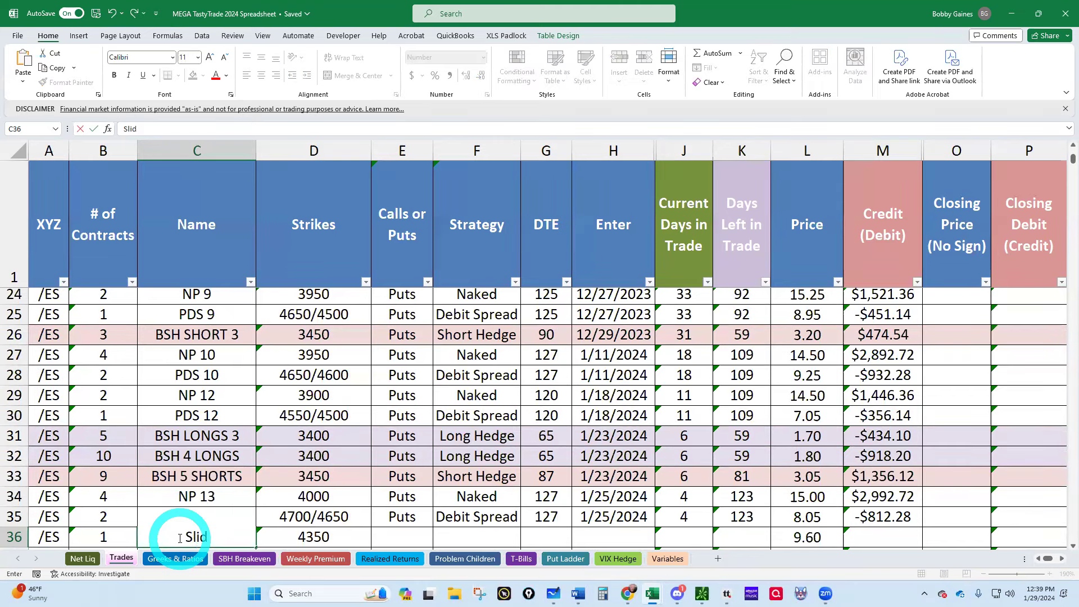
key(Tab)
Set the Slide 3 trade to Puts with the Naked strategy.
key(Tab)
text(Puts)
key(Tab)
text(n)
key(Tab)
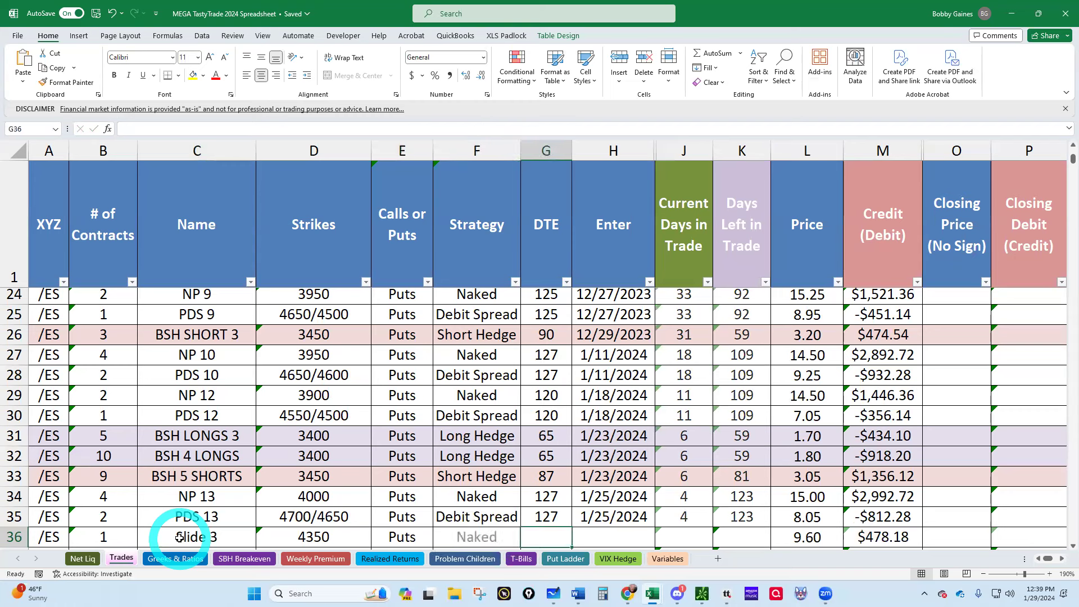
Enter 59 as the DTE and 1/29/2024 as the Enter date of the Slide 3 trade.
text(59)
key(Tab)
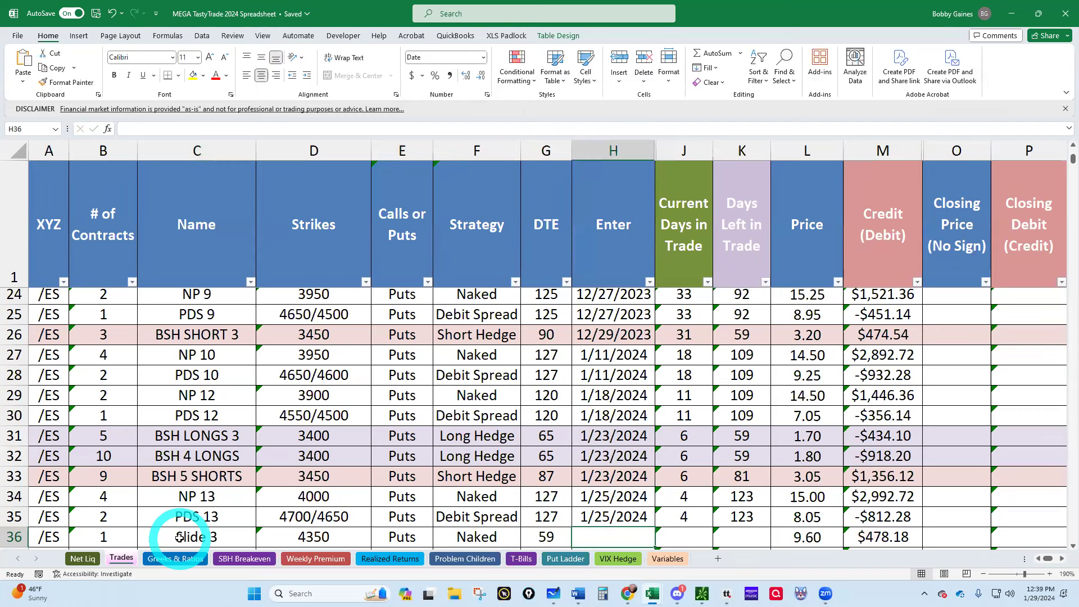
text(1/2)
text(9/2024)
key(Tab)
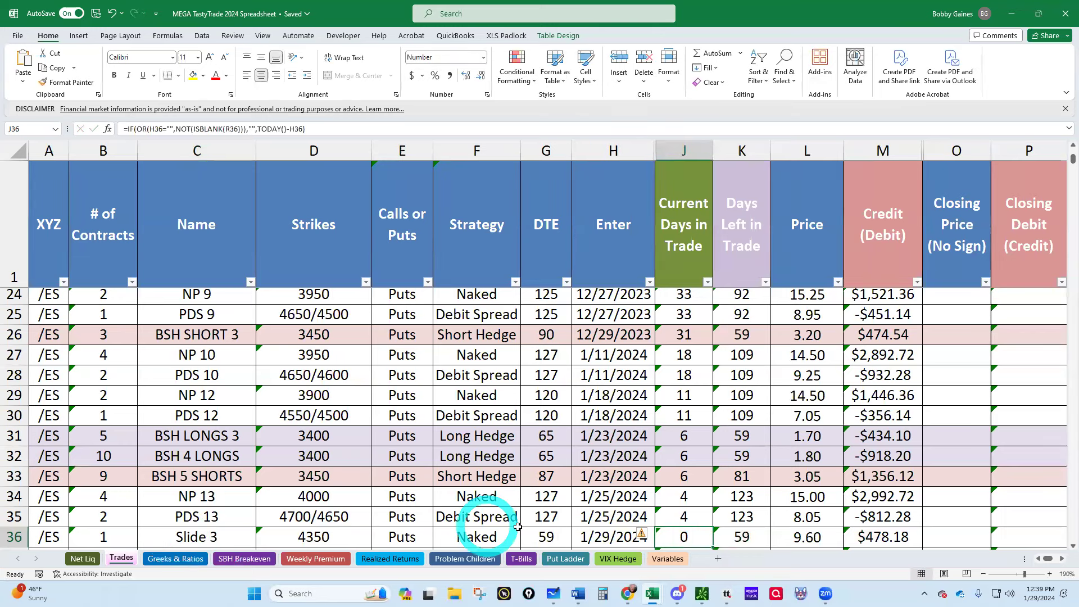
scroll(549, 524, down, 2)
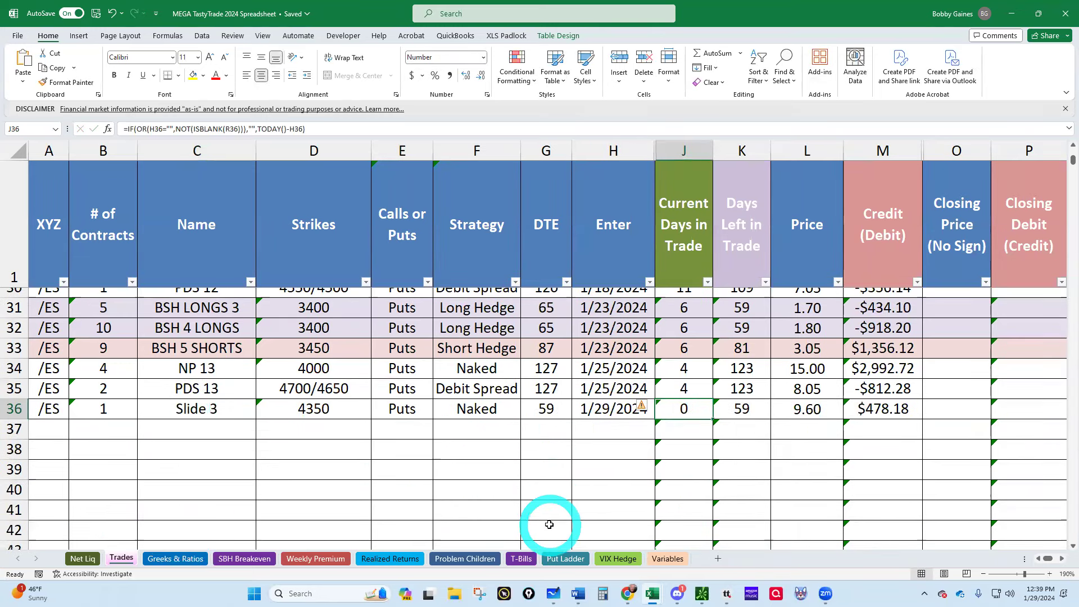